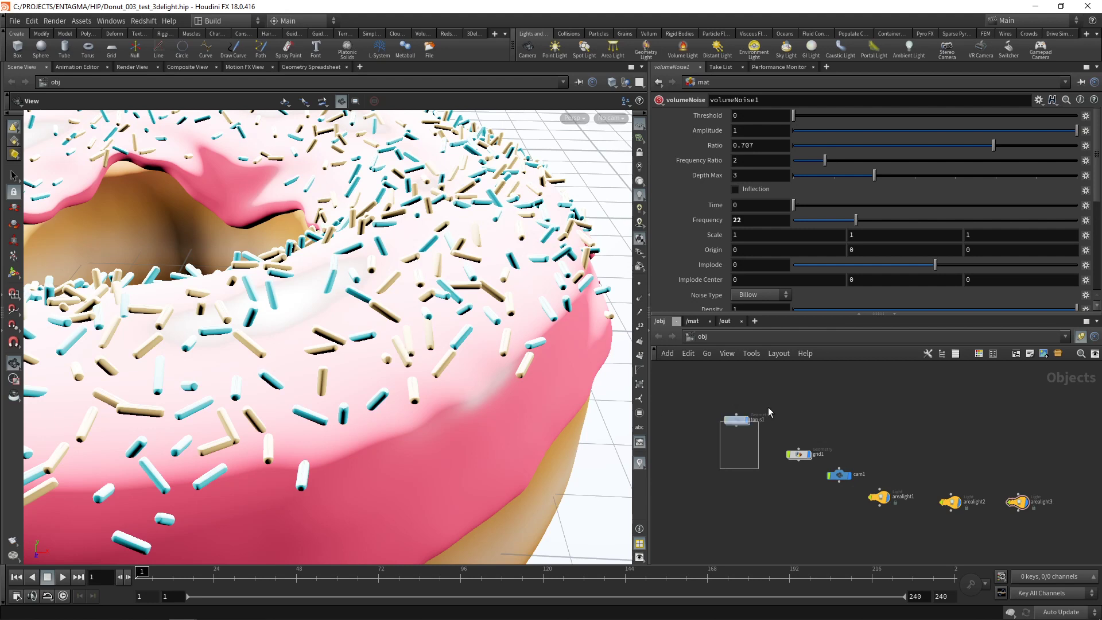
Open the donut's torus1 network and move the sprinkle attribute randomize nodes down, leaving a gap below peak2
click(743, 415)
key(Return)
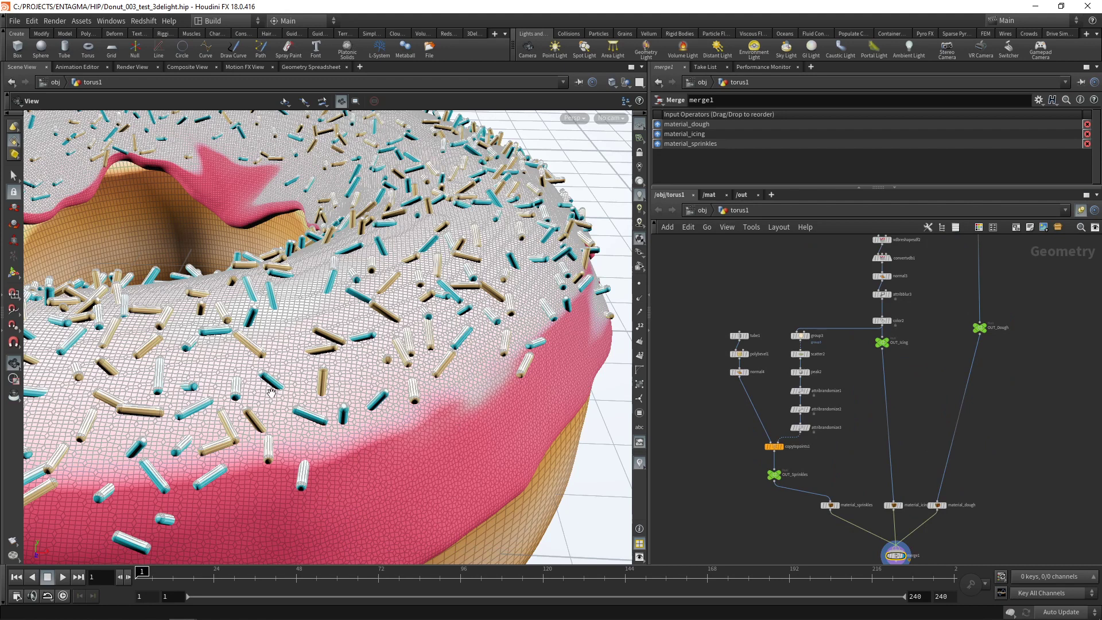
scroll(740, 498, down, 2)
drag(709, 513, 966, 321)
drag(785, 330, 780, 393)
click(791, 326)
Bypass the peak2 node and the attribrandomize2 node that randomizes the sprinkles' orient attribute
scroll(792, 326, up, 4)
click(756, 278)
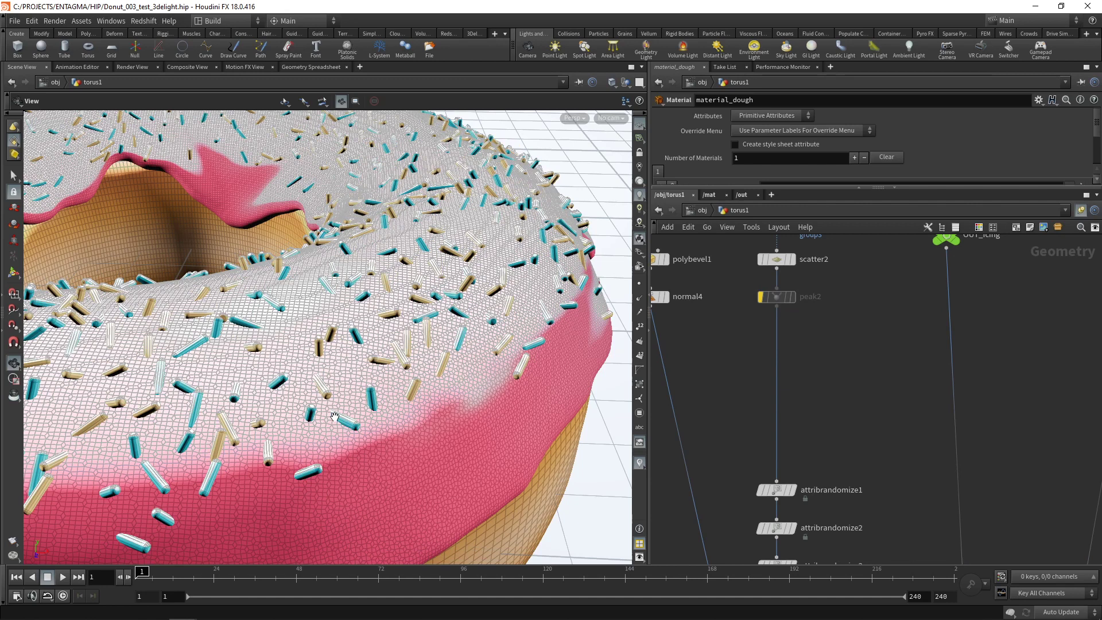
middle_drag(813, 446, 809, 374)
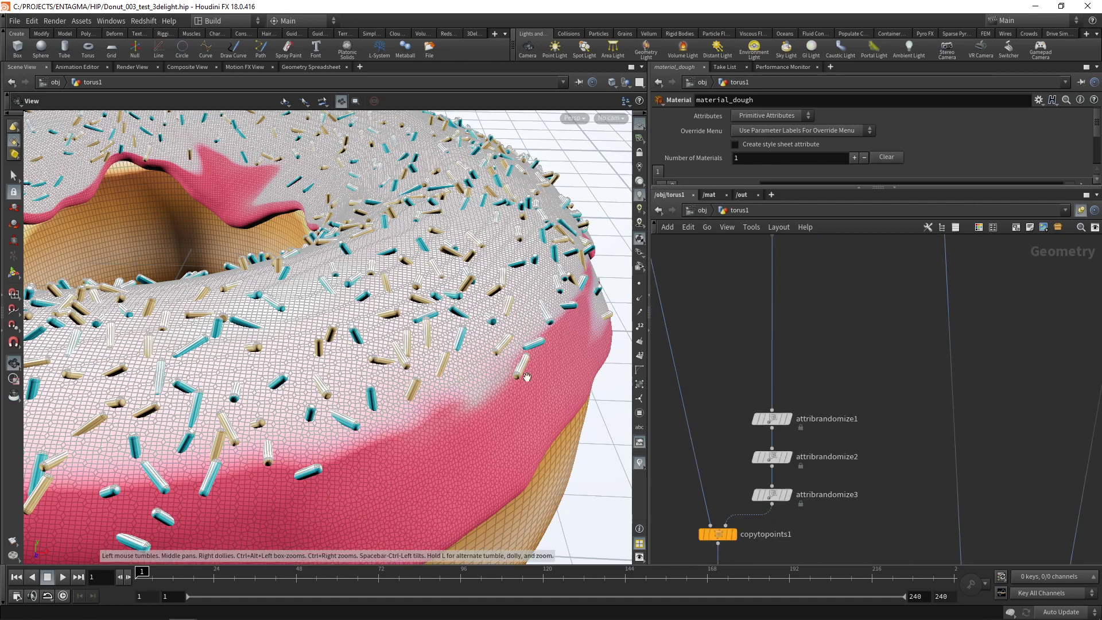
click(781, 457)
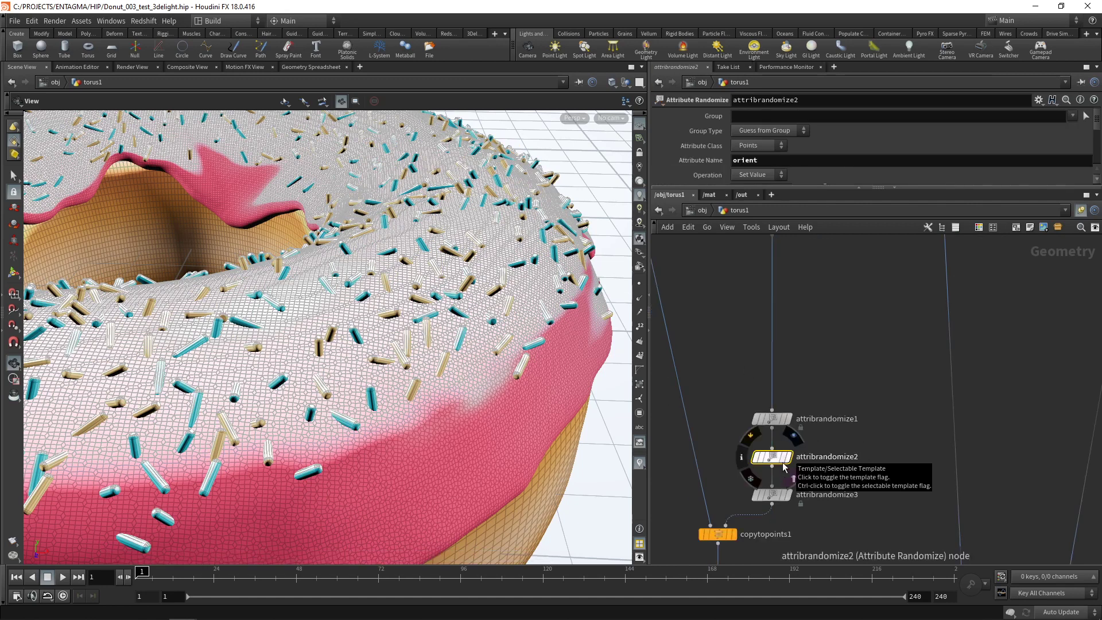
drag(853, 189, 853, 315)
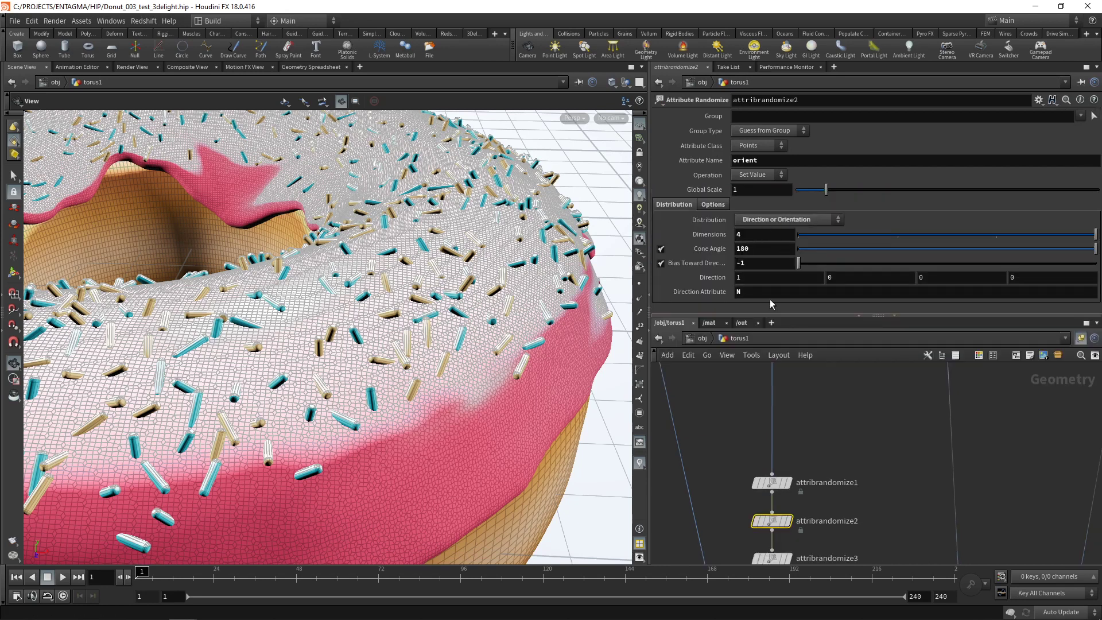
drag(772, 316, 769, 246)
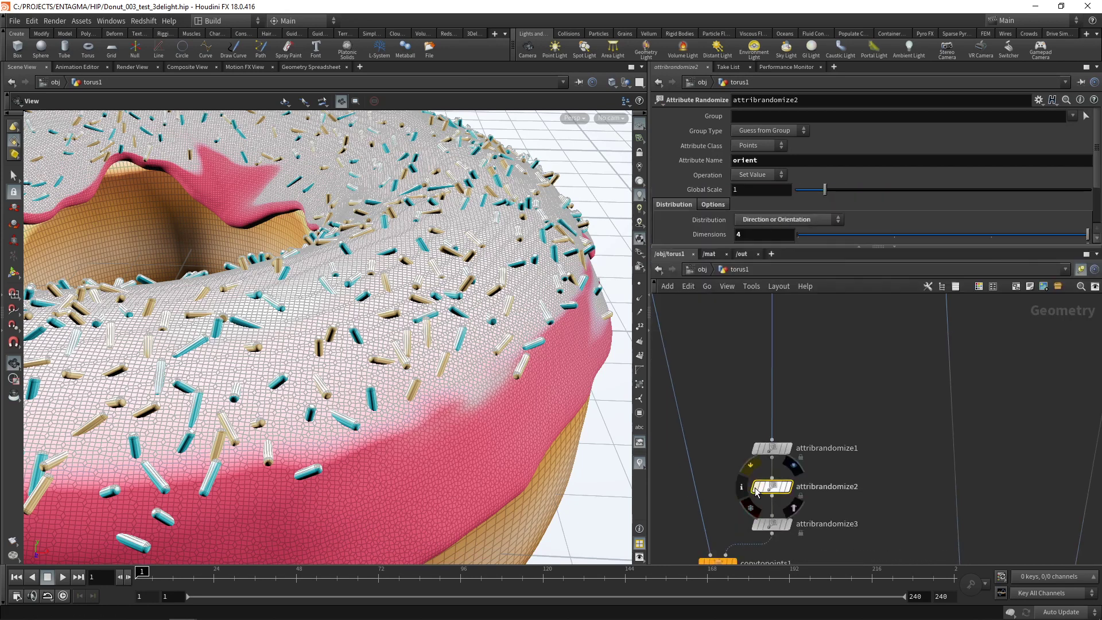
click(757, 489)
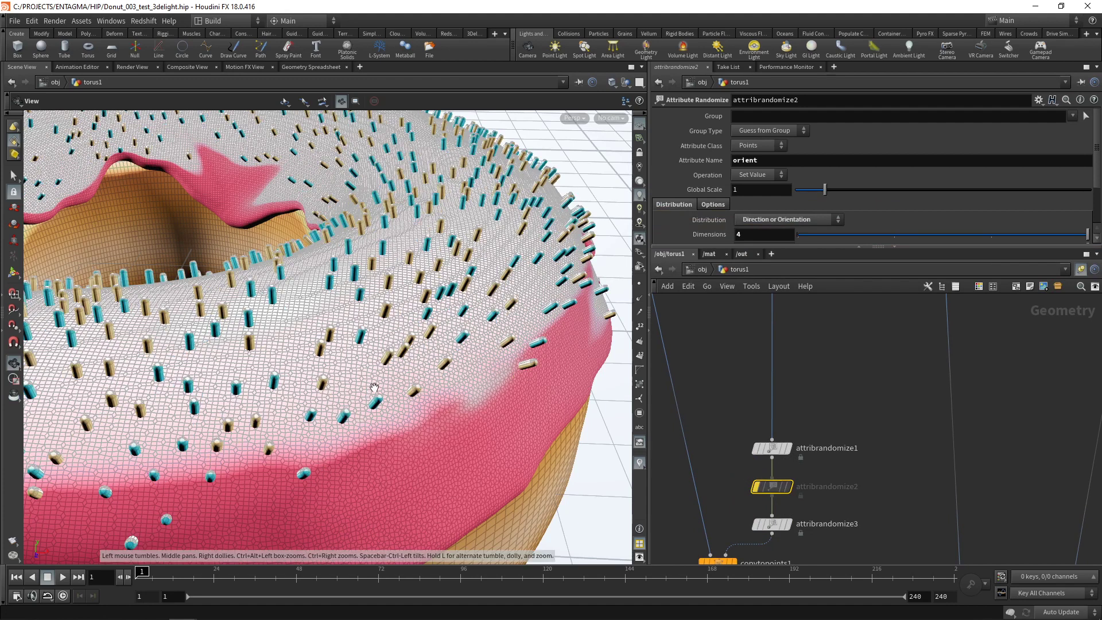
Set the orientation of the tube1 sprinkle shape to the X axis
middle_drag(708, 367, 829, 479)
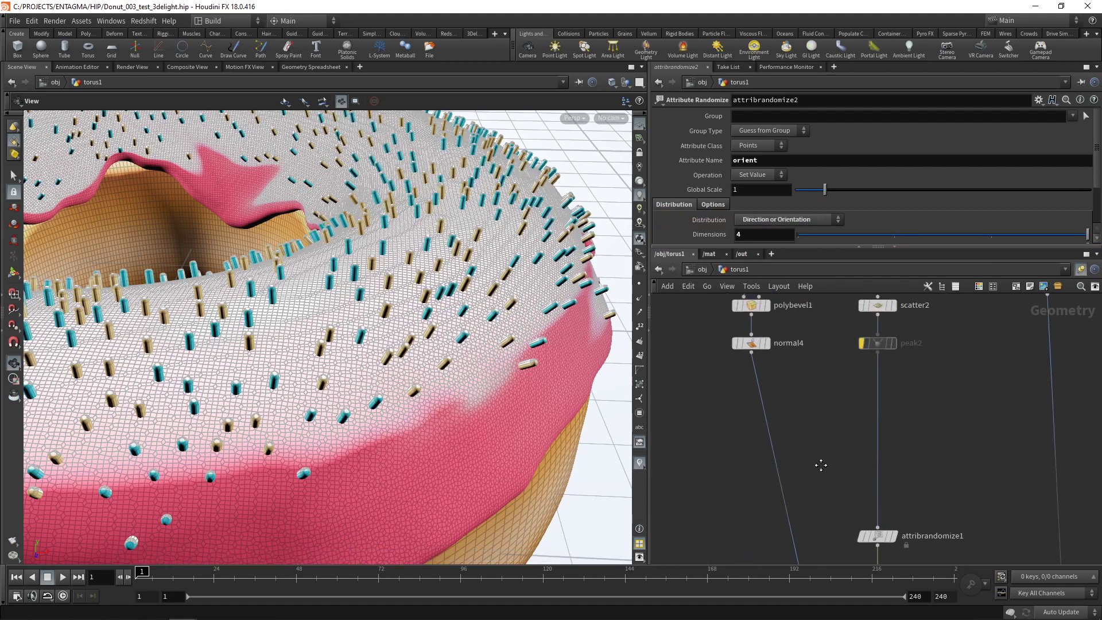
drag(715, 334, 844, 376)
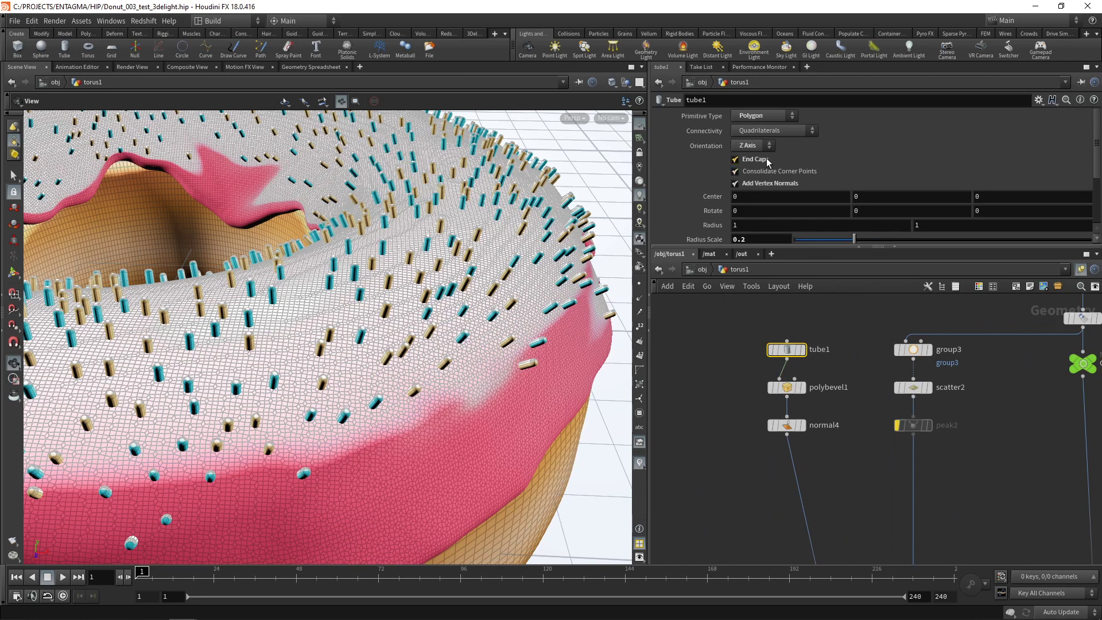
click(752, 146)
click(749, 150)
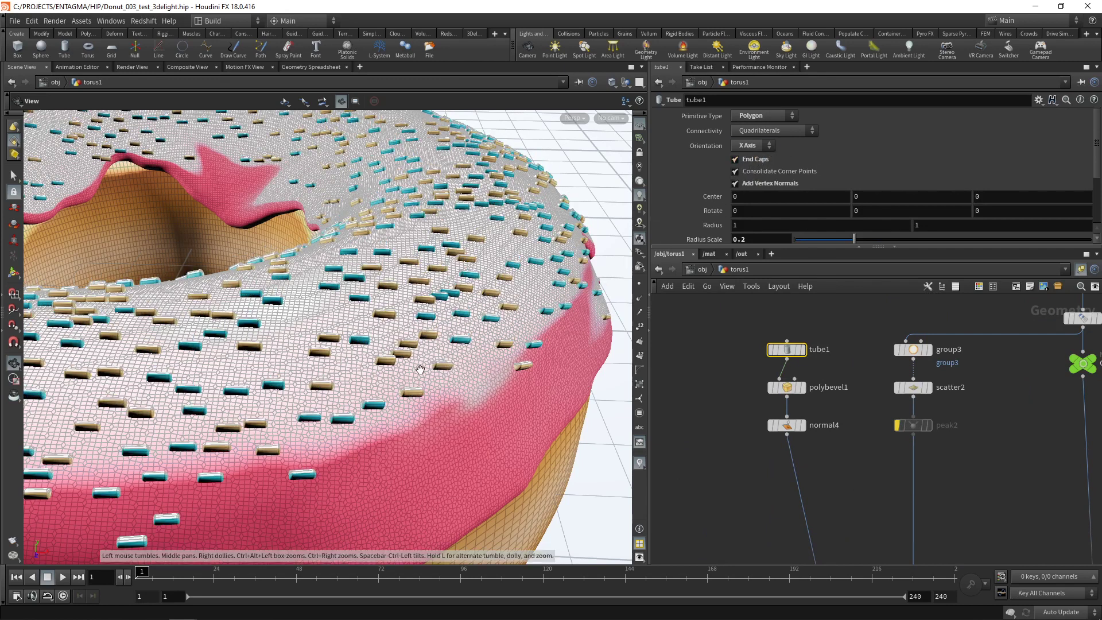
Set attribrandomize1's scale range to minimum 0.06, 0.04, 0.04 and maximum 0.08, 0.05, 0.05
middle_drag(856, 497, 672, 321)
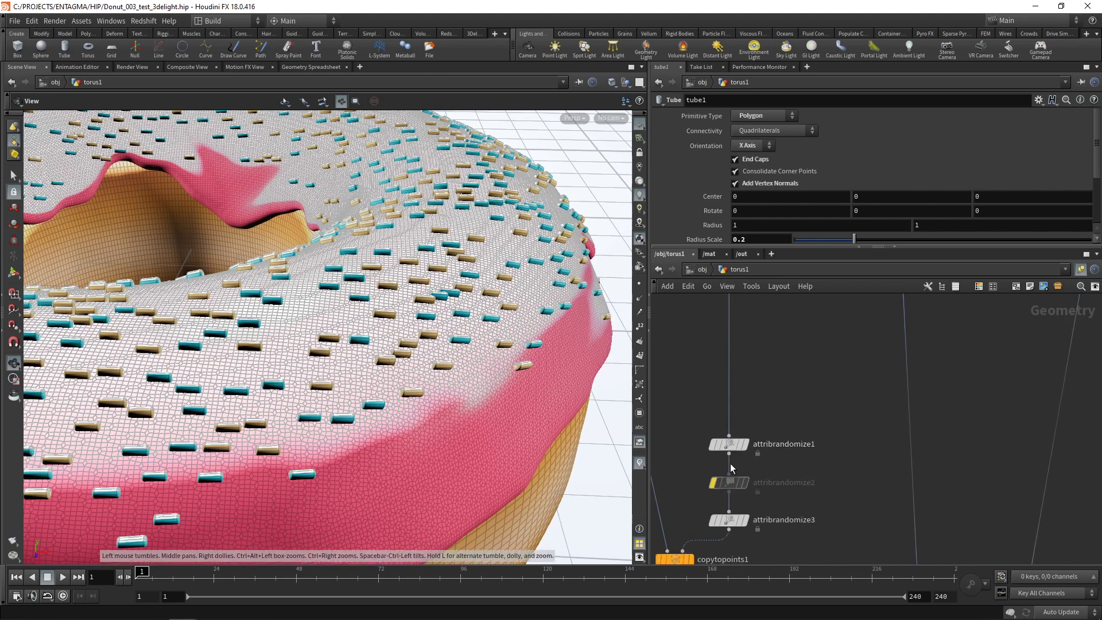
click(728, 445)
drag(807, 248, 807, 353)
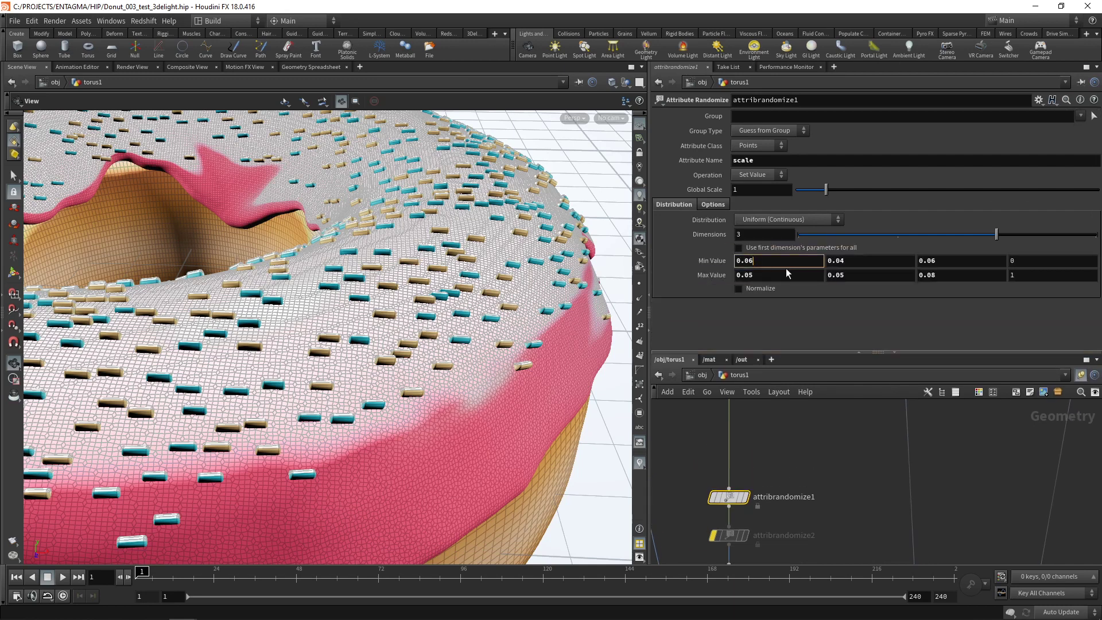
click(784, 273)
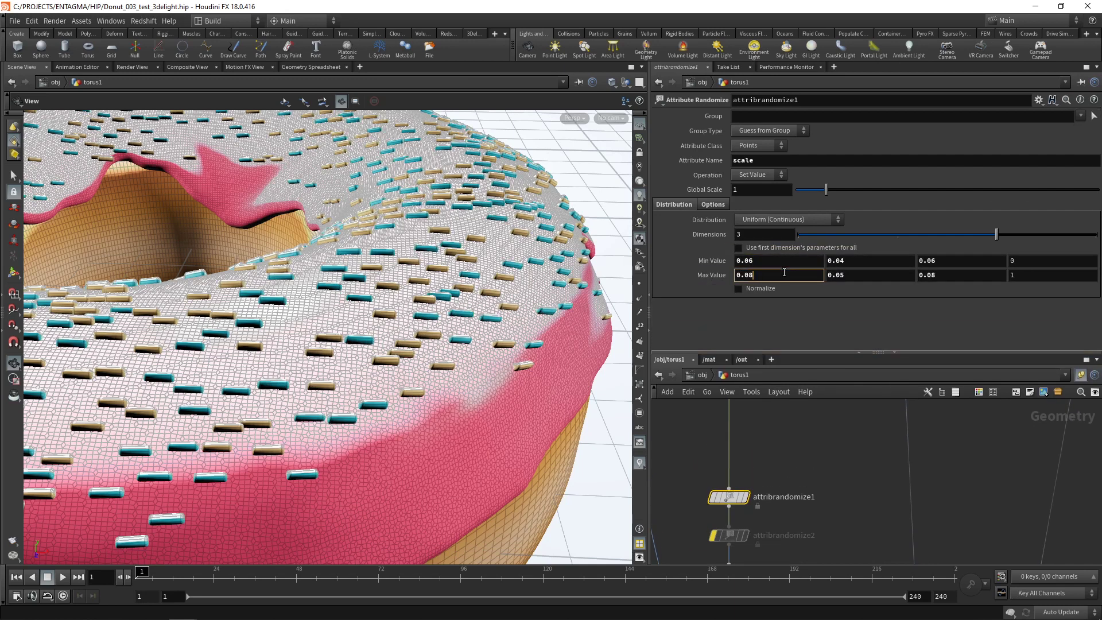
click(944, 261)
text(0.04)
click(953, 276)
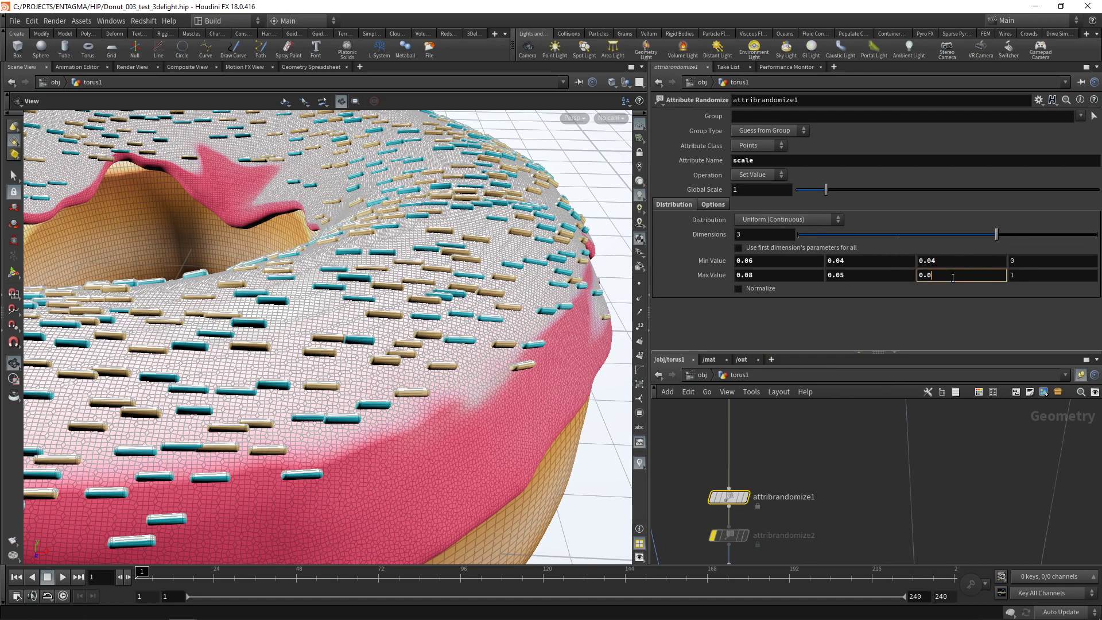
click(833, 480)
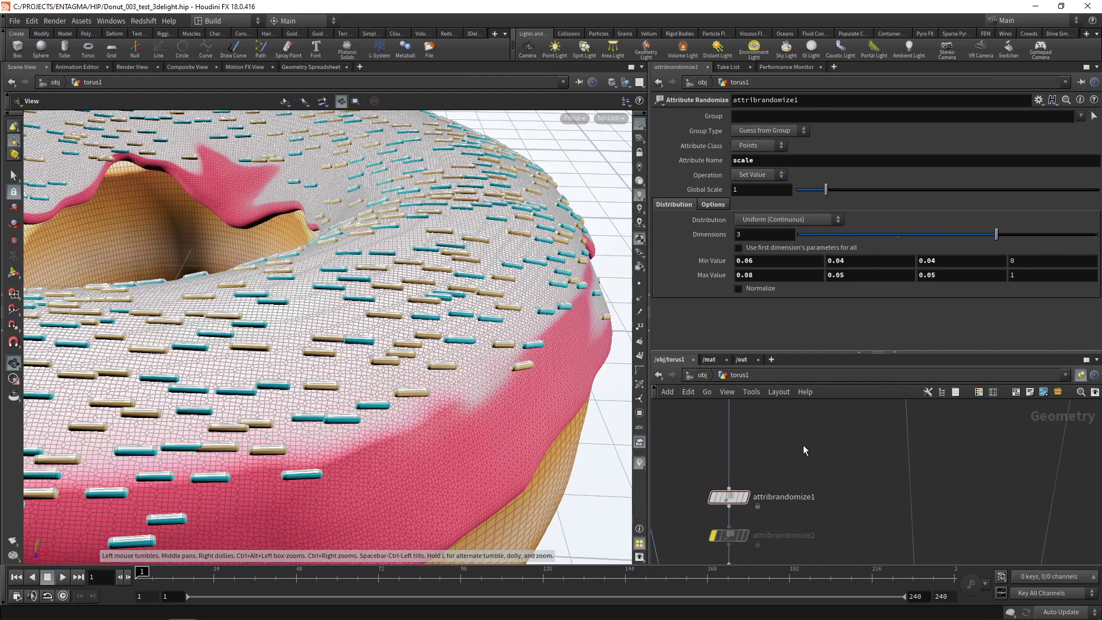
Add a MOPs Randomize node beside the sprinkle chain and feed it from the output of peak2
middle_drag(803, 446, 789, 498)
scroll(793, 467, down, 2)
key(Tab)
text(rand)
key(Down)
key(Return)
click(789, 475)
scroll(762, 454, up, 1)
click(734, 423)
click(794, 470)
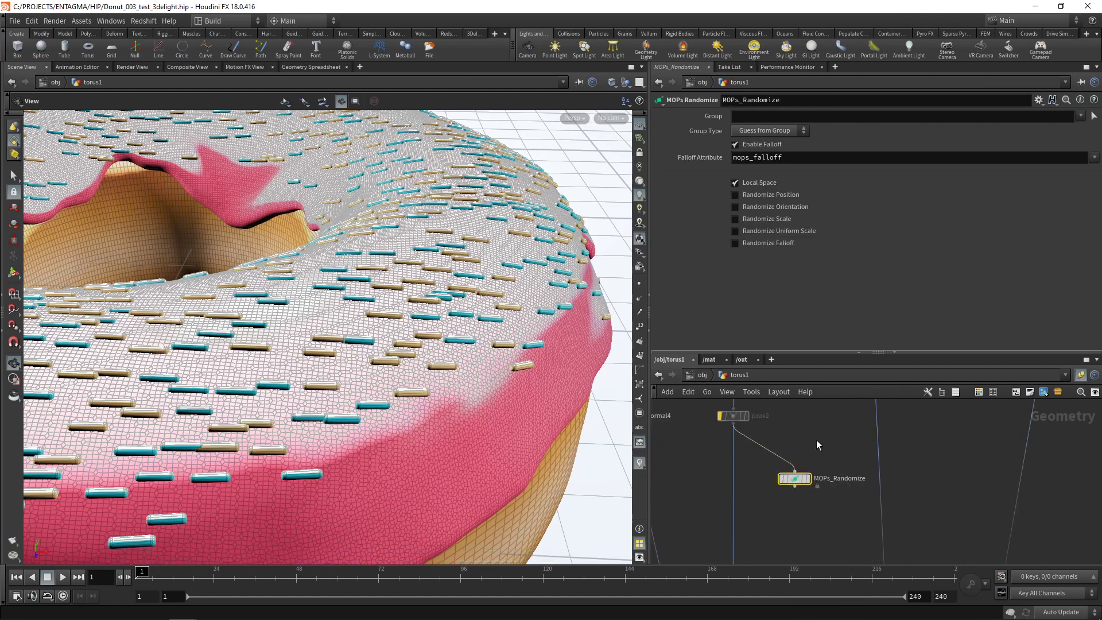
Enable Randomize Falloff with Preview Falloff on the MOPs Randomize node and display its output
click(735, 243)
click(809, 481)
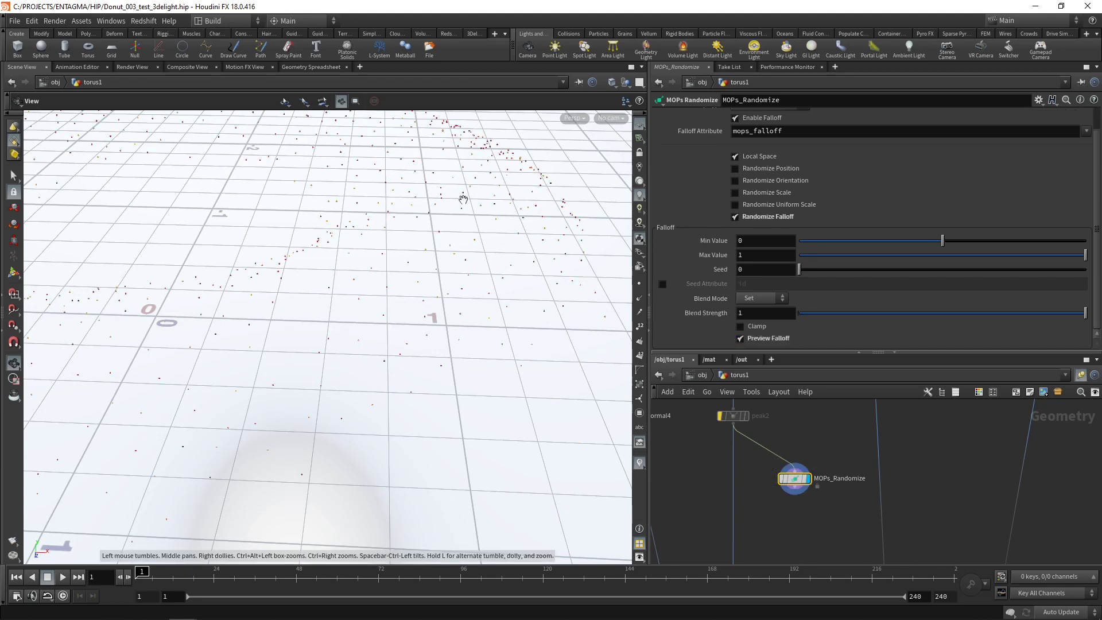
Increase the point size in the viewport's geometry display options and check the MOPs Randomize node's info
key(d)
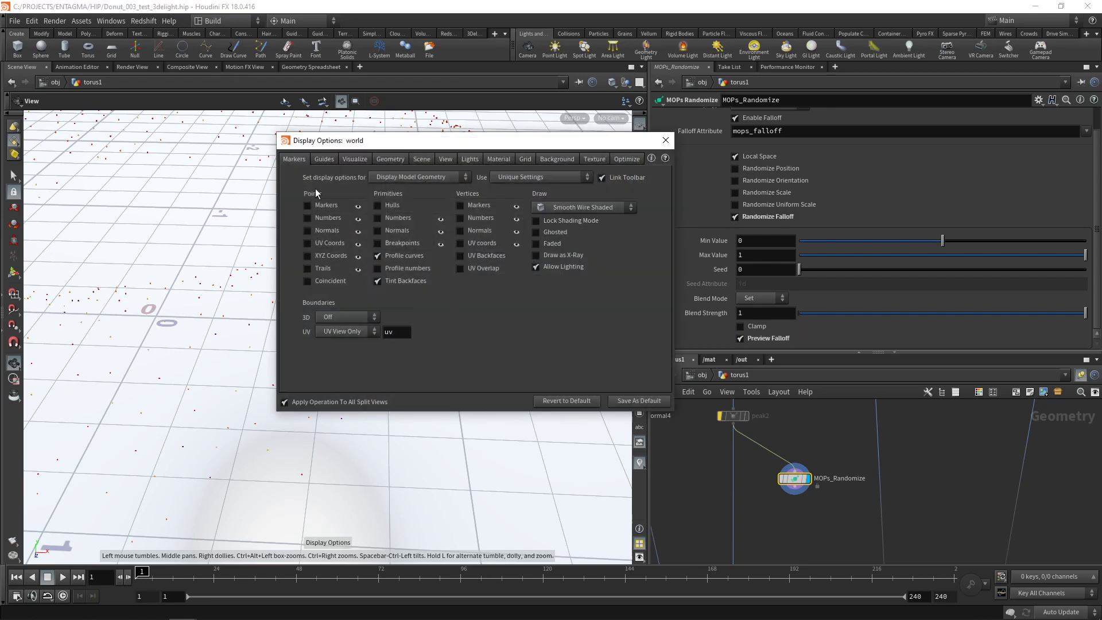
click(391, 159)
drag(386, 320, 449, 328)
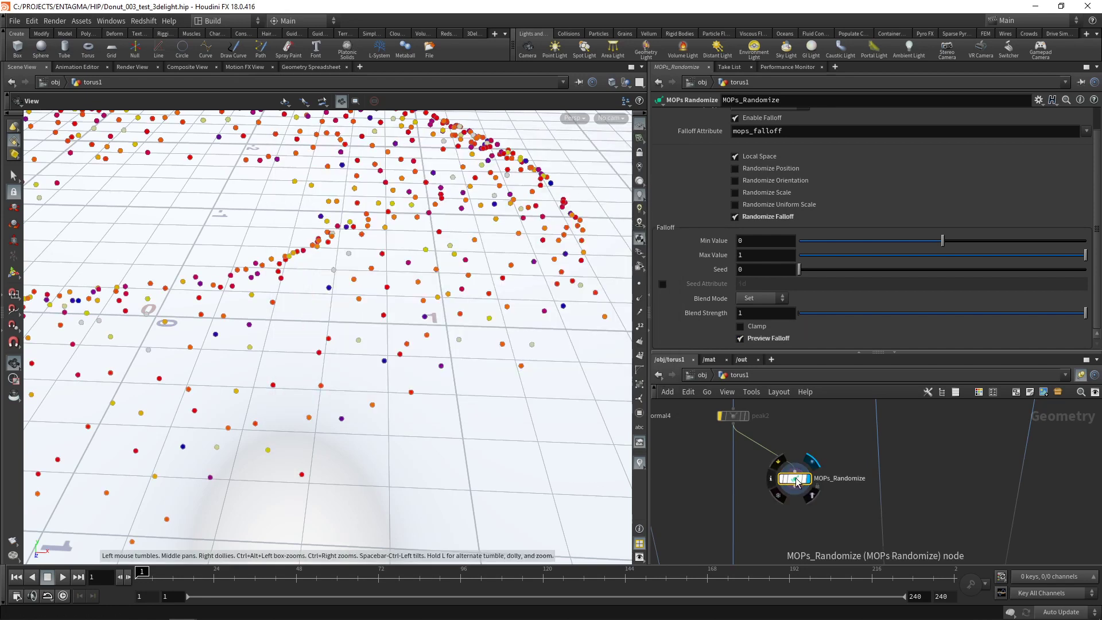
middle_click(797, 480)
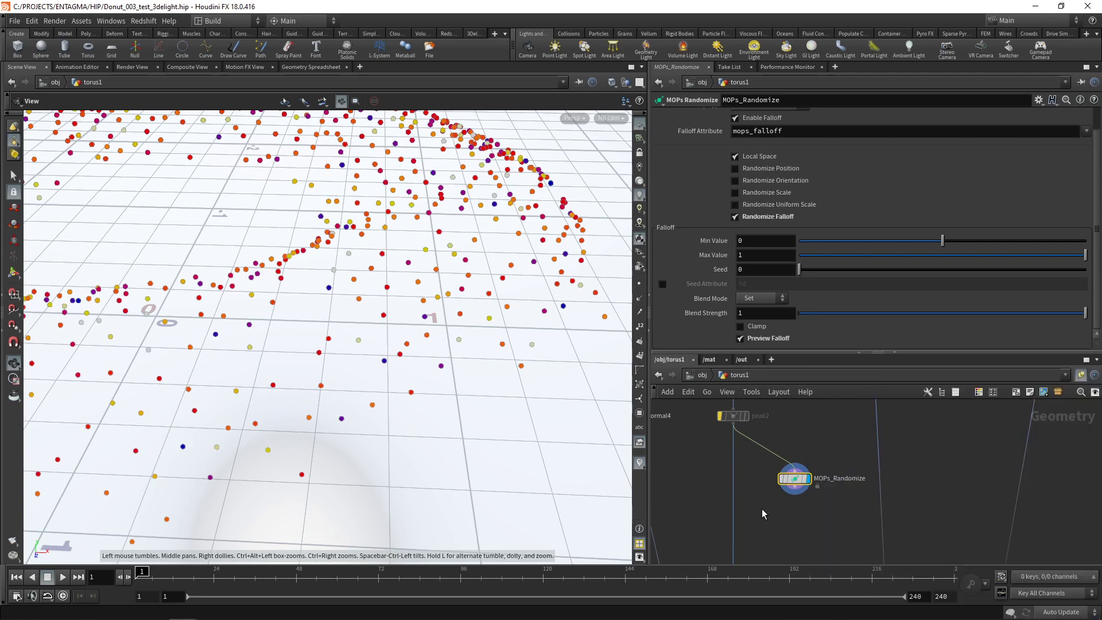
Add a MOPs Transform Modifier below MOPs_Randomize and connect its output to attribrandomize1
middle_drag(814, 520, 804, 491)
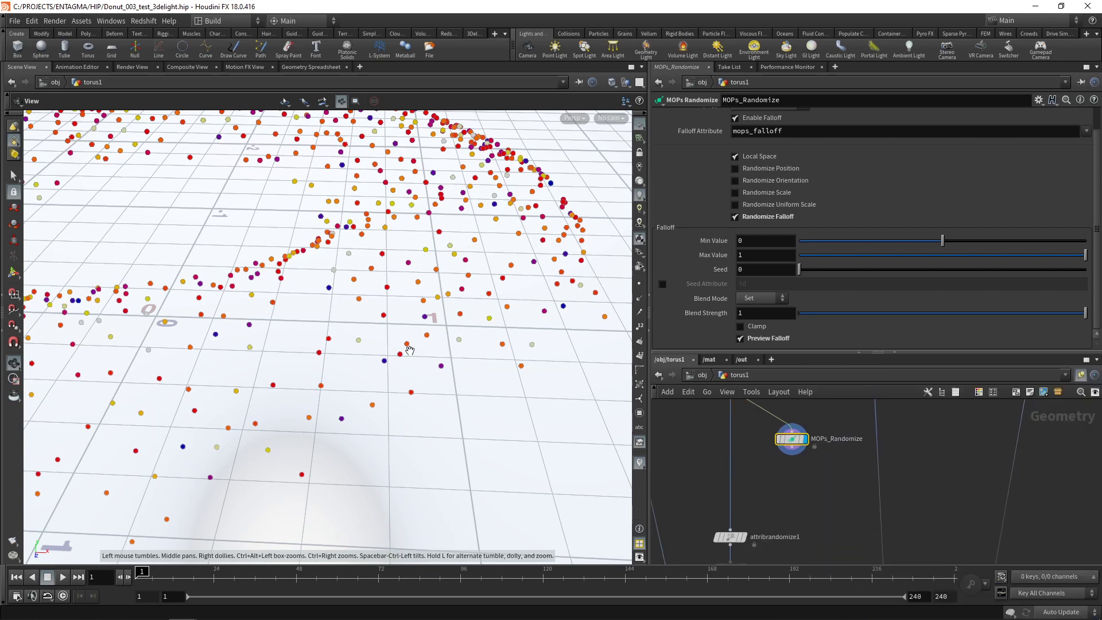
key(Tab)
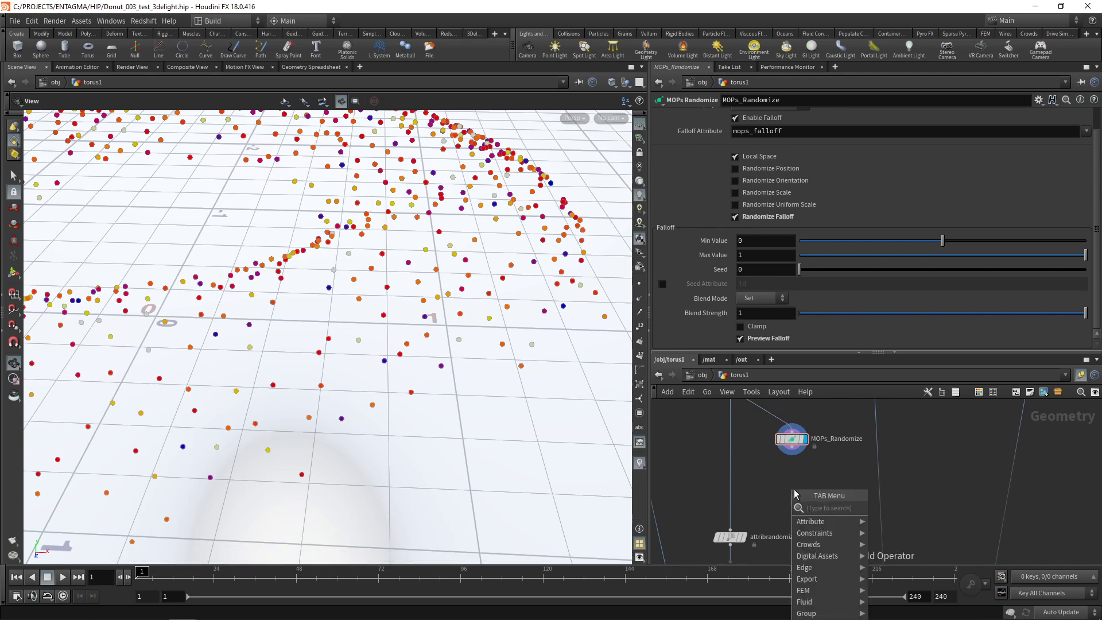
text(tran)
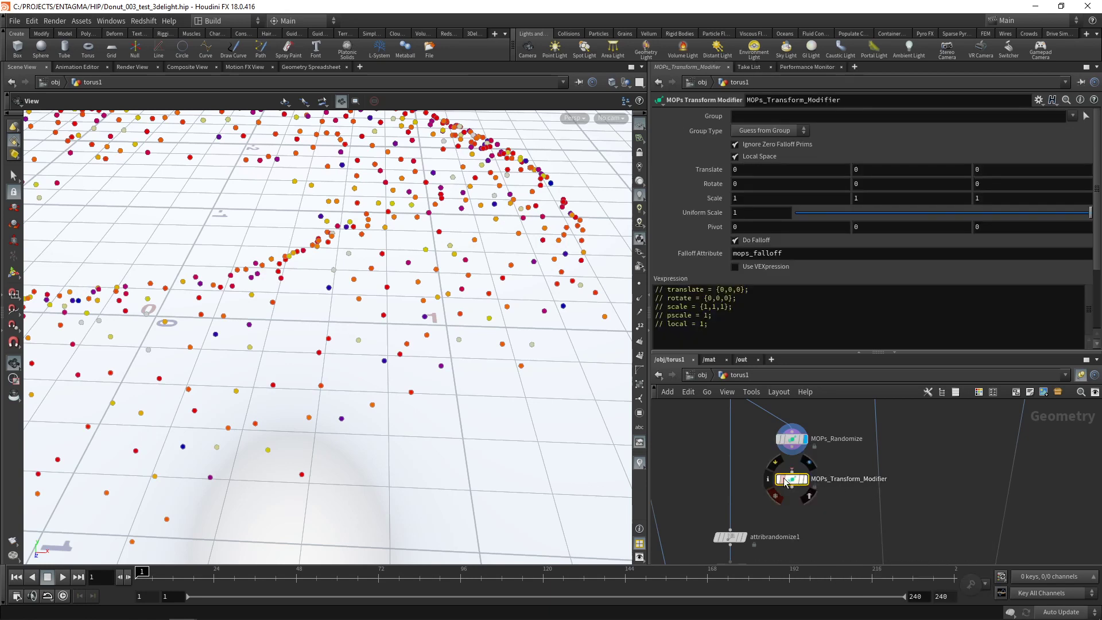
click(791, 487)
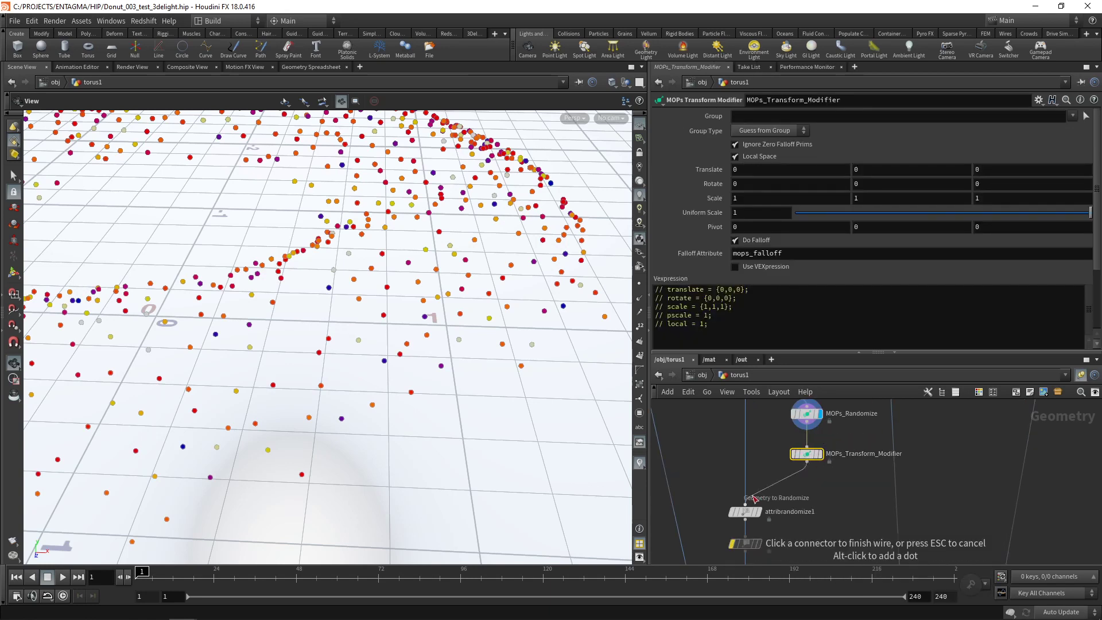
click(745, 504)
Line up the two MOPs nodes with the sprinkle chain and display the OUT_Sprinkles node
scroll(798, 500, down, 2)
shift+click(807, 442)
drag(807, 442, 765, 441)
middle_drag(825, 478, 846, 363)
scroll(766, 484, up, 2)
key(r)
click(747, 491)
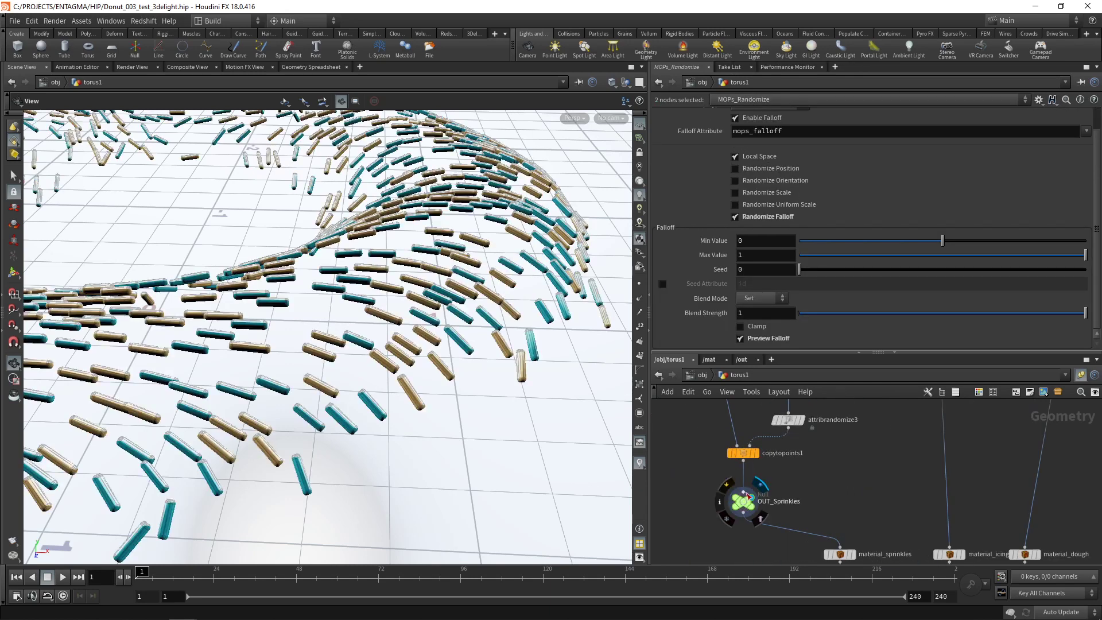
Try a Y rotation of 360 on the MOPs Transform Modifier and reset it to 0
middle_drag(752, 301, 754, 472)
click(790, 466)
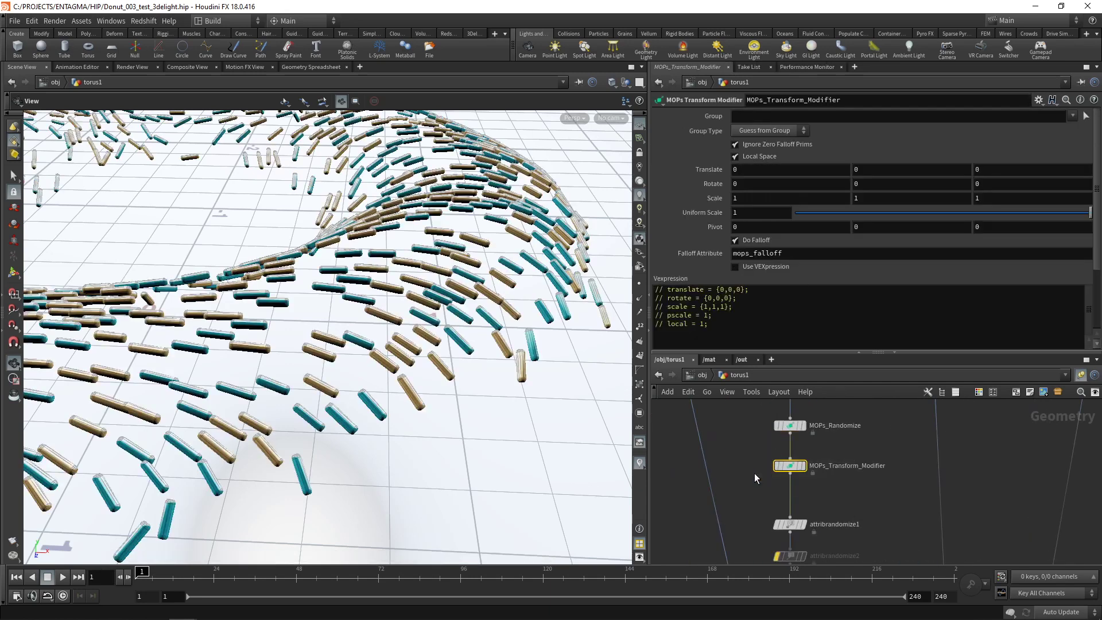
click(871, 187)
text(360)
key(Return)
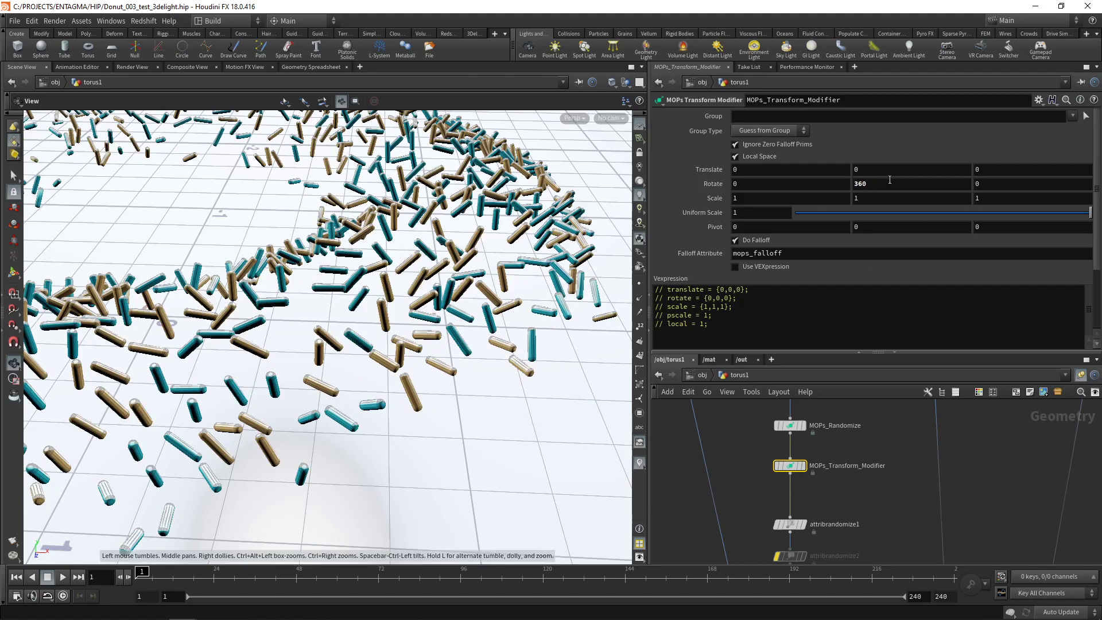
double_click(890, 184)
text(0)
key(Return)
Set the MOPs Transform Modifier's rotation to 10 in Y and 180 in Z
middle_drag(993, 184, 898, 146)
drag(762, 413, 856, 442)
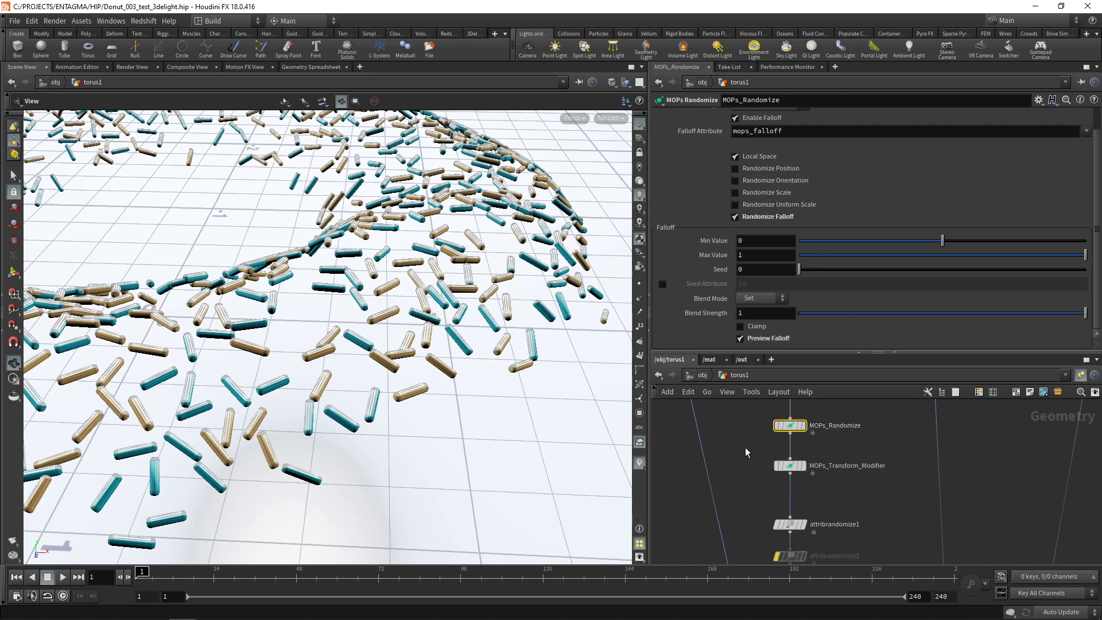
drag(738, 447, 814, 482)
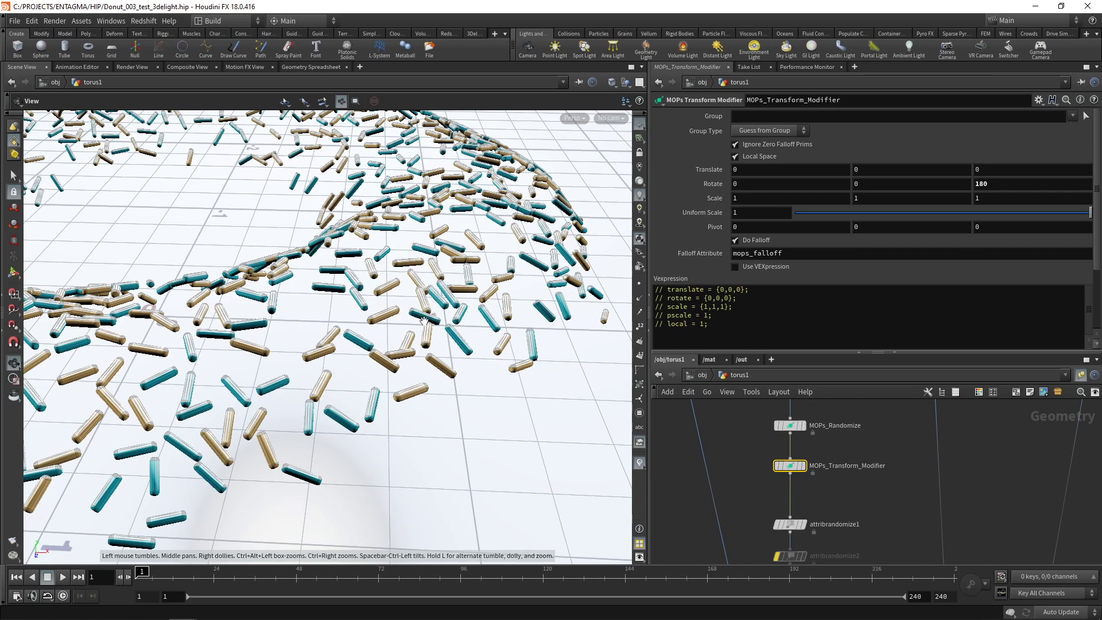
middle_drag(870, 184, 932, 168)
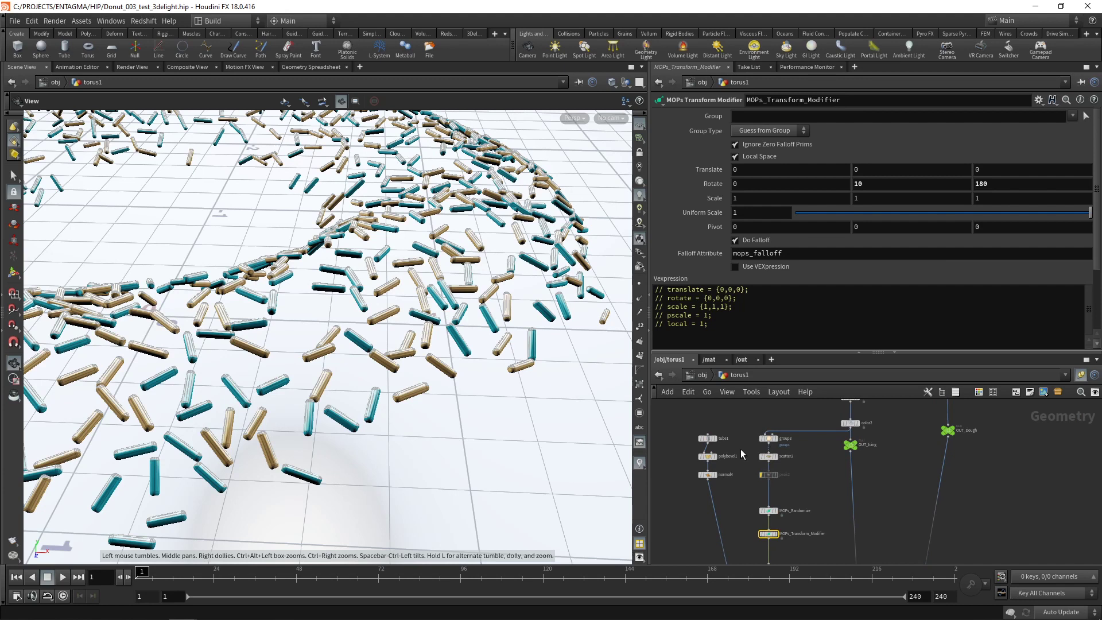
Try 3 and 20 relax iterations on the scatter2 node and settle on 2
drag(740, 449, 783, 463)
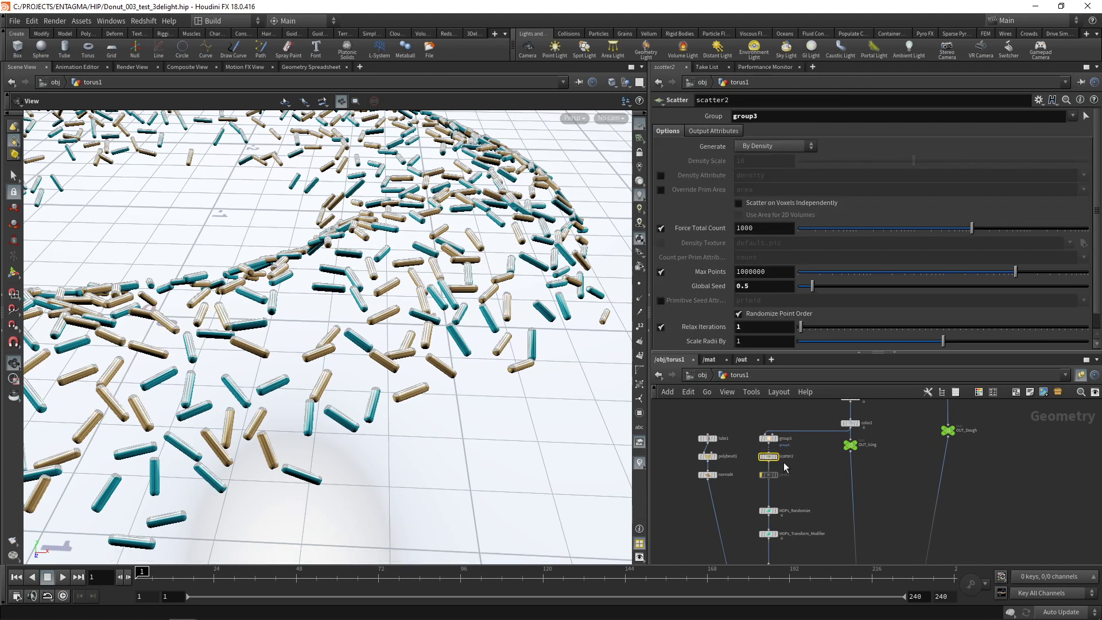
double_click(762, 327)
text(3)
key(Return)
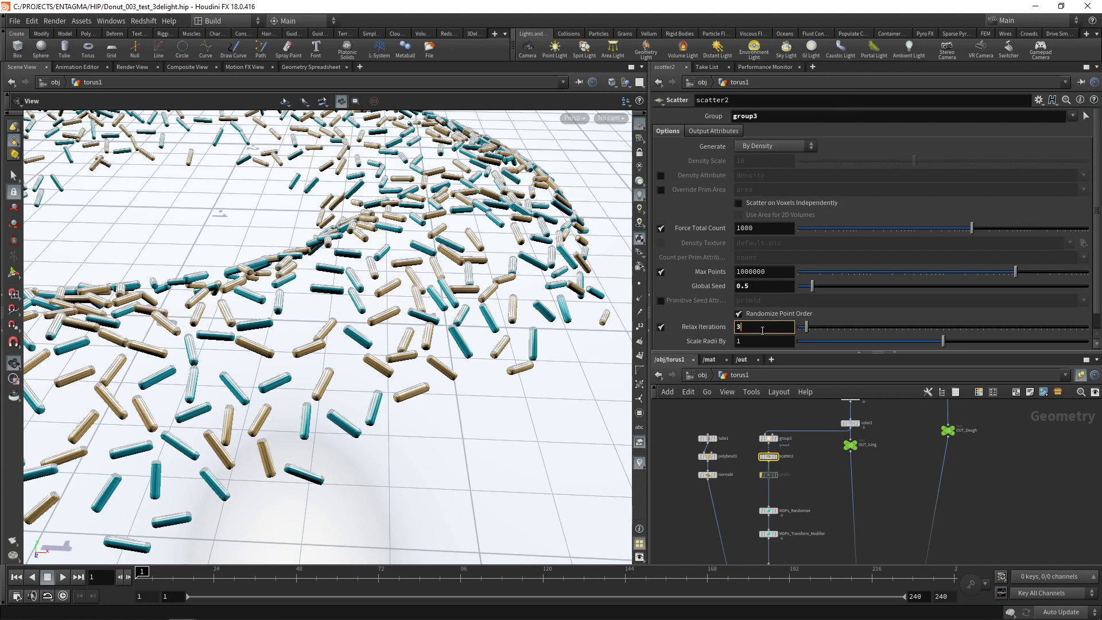
key(BackSpace)
text(20)
key(Return)
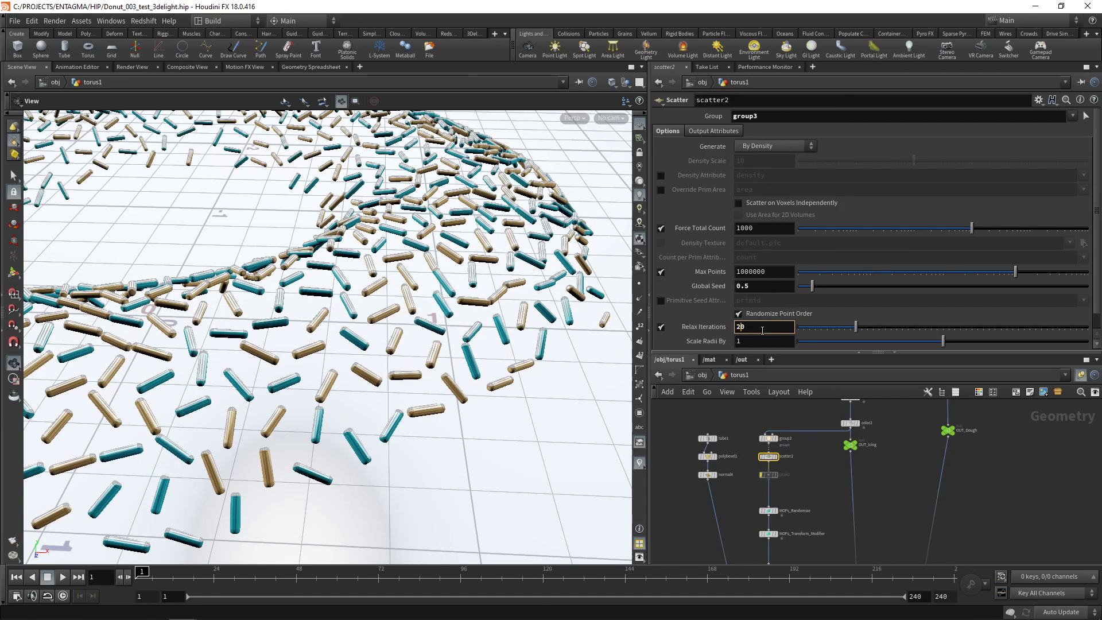
key(Delete)
key(Return)
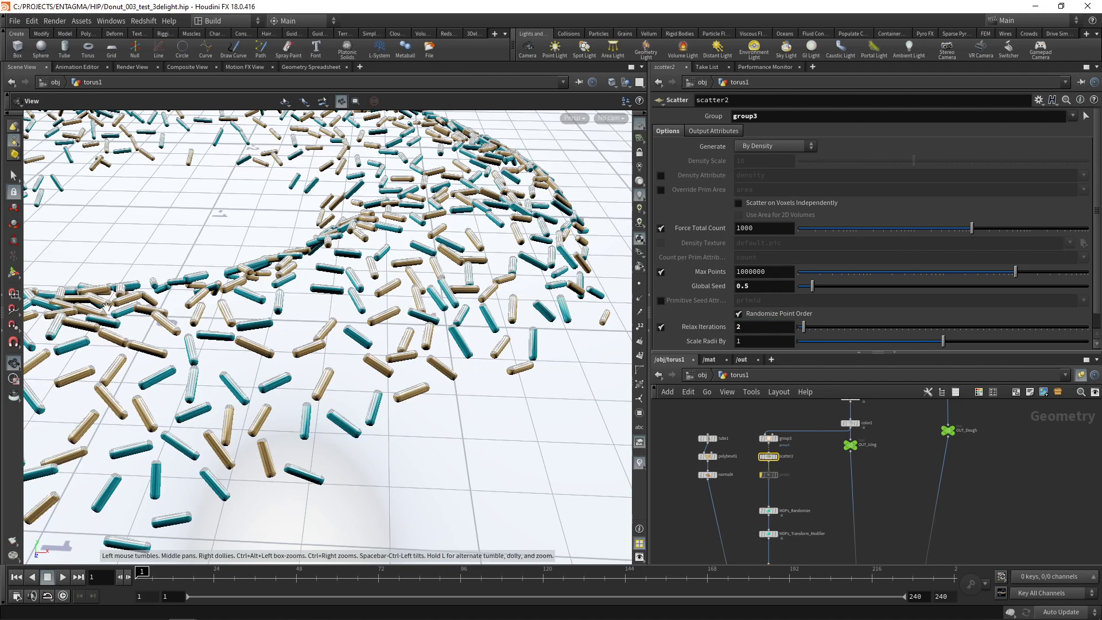
Set the global seed of the scatter2 node to 1
click(753, 286)
text(1)
key(Return)
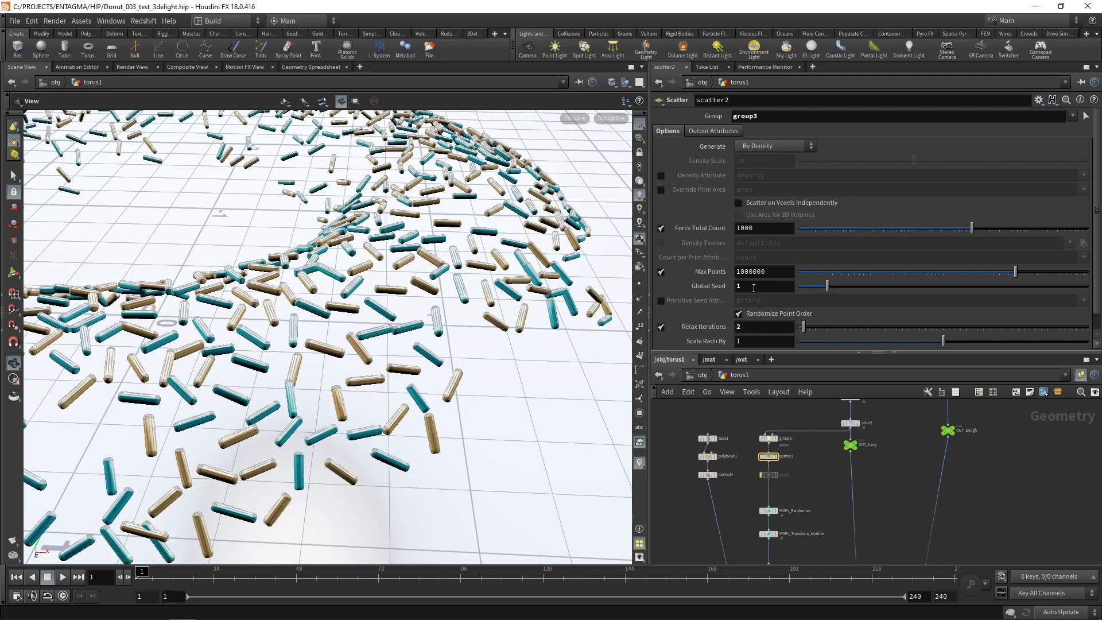
Set the relax iterations of the scatter2 node to 9 and display the complete donut from merge1
click(753, 327)
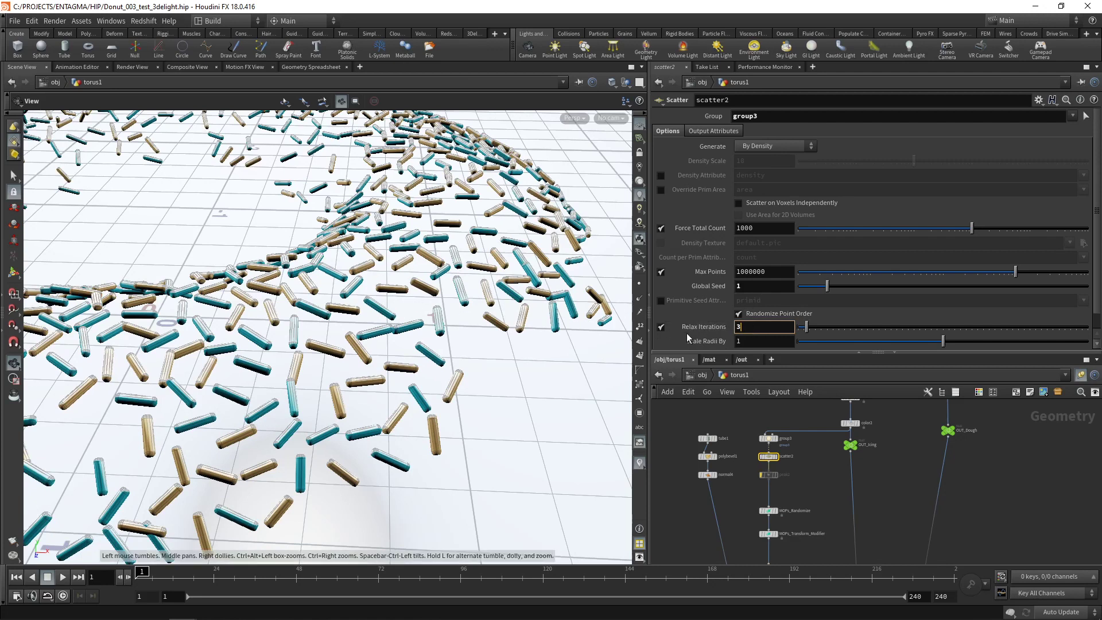
scroll(775, 325, up, 6)
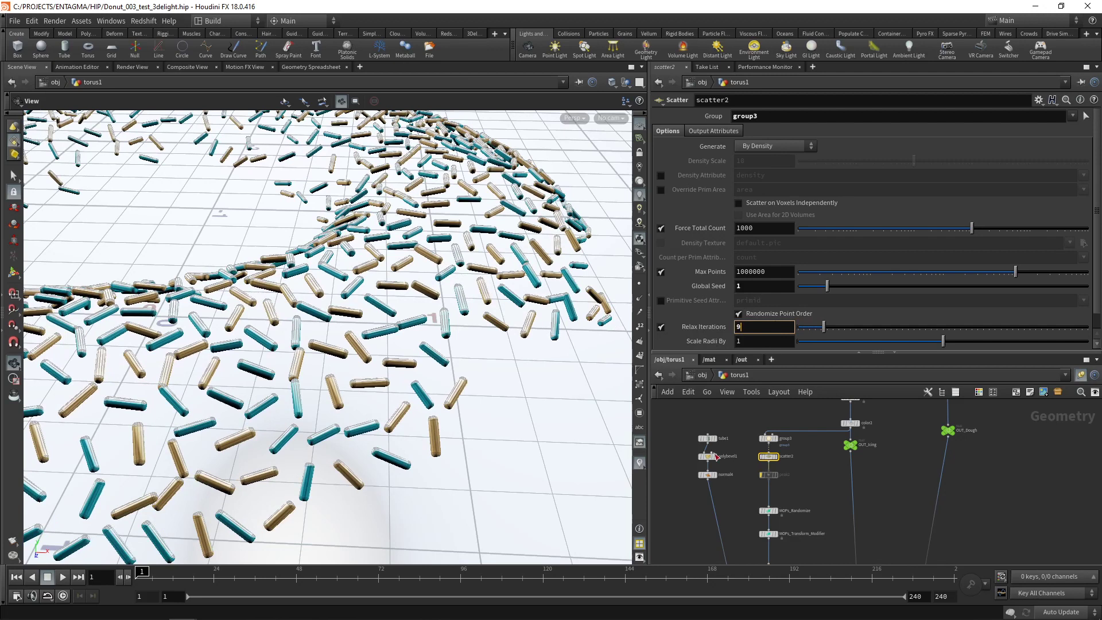
click(675, 508)
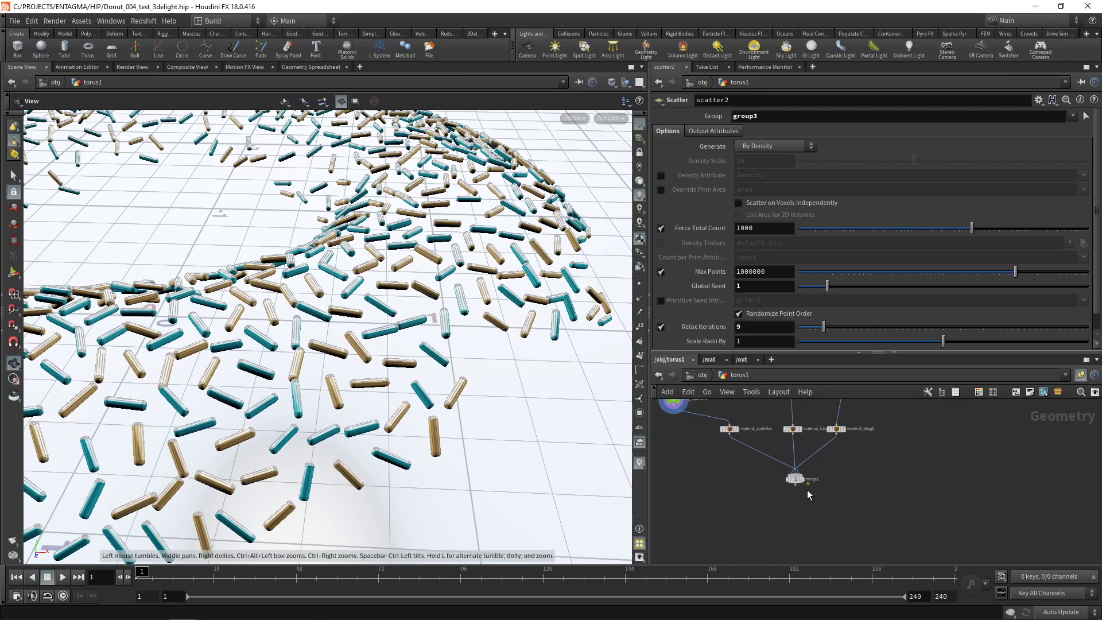
click(803, 479)
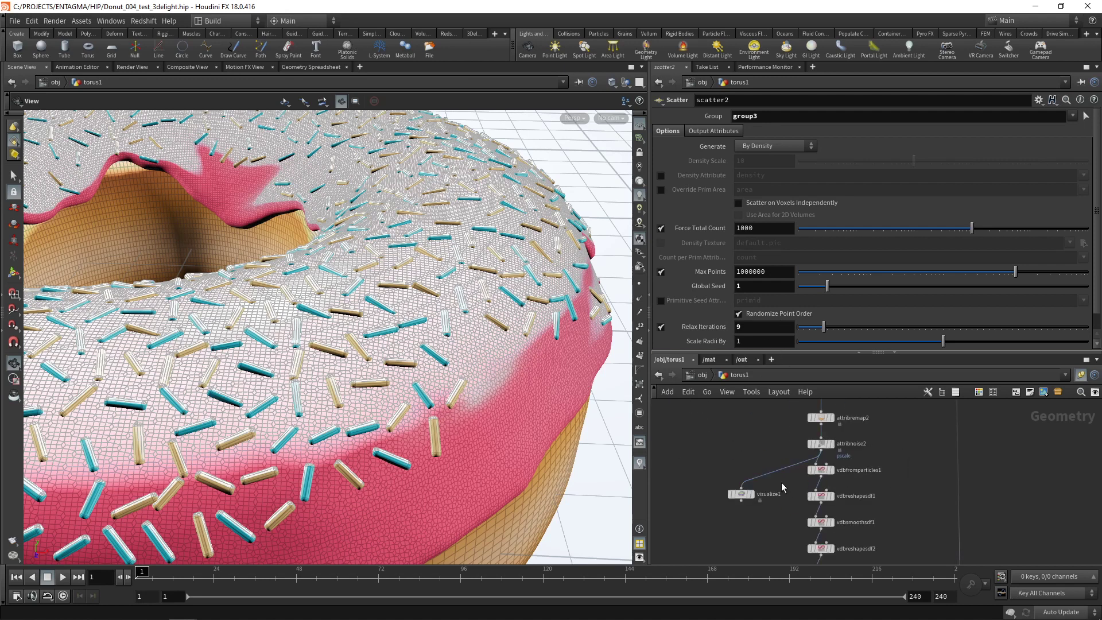
Display the vdbfromparticles1 node of the icing and set its voxel size to 0.005
drag(781, 482, 838, 466)
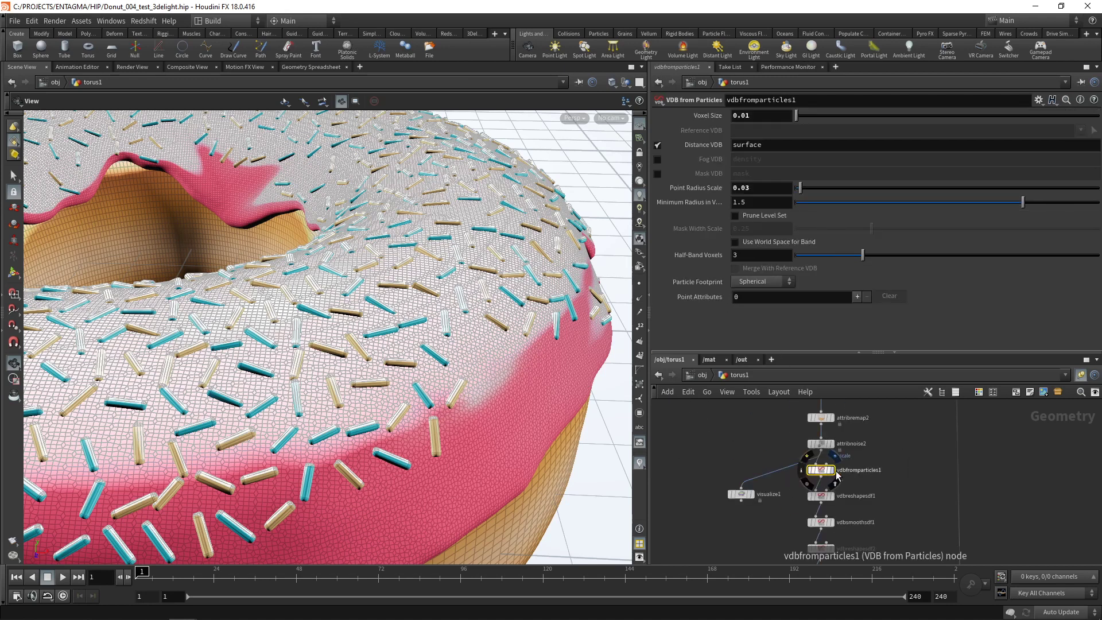
click(831, 470)
click(828, 470)
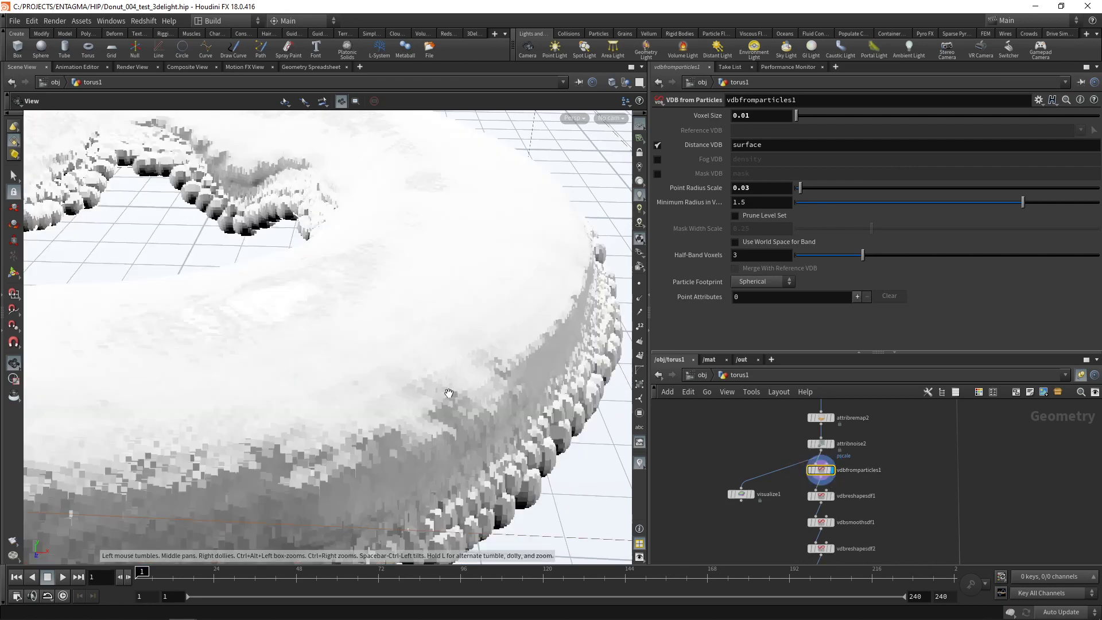
click(752, 115)
text(0.005)
key(Return)
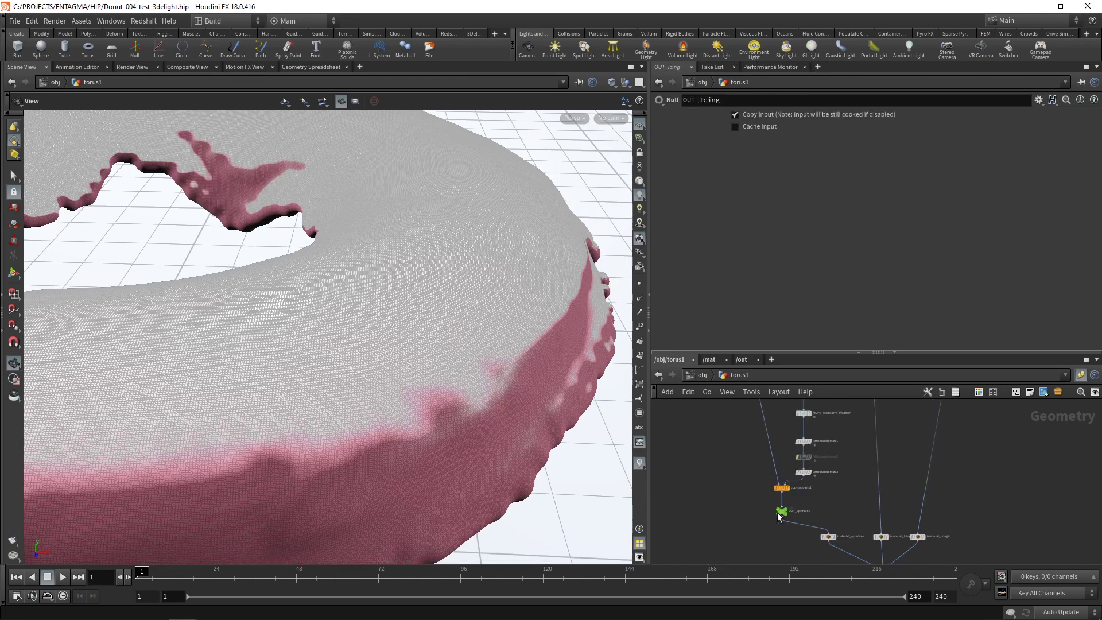
Display OUT_Sprinkles and add a VDB from Polygons node beside it with a voxel size of 0.005
scroll(745, 527, up, 3)
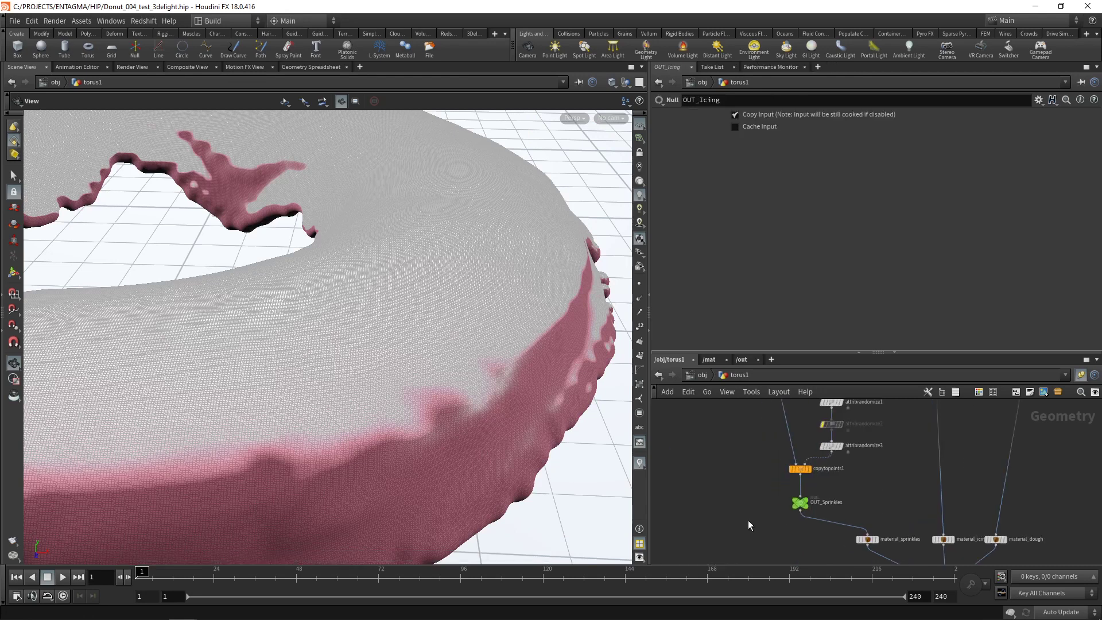
click(807, 498)
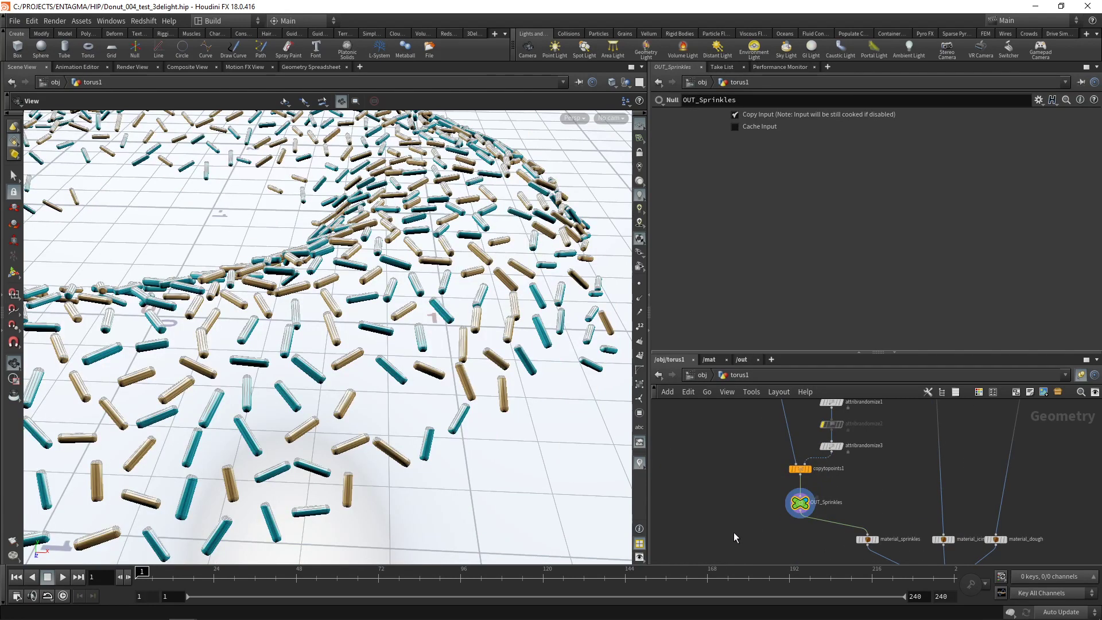
scroll(747, 533, up, 3)
key(Tab)
text(vdbfro)
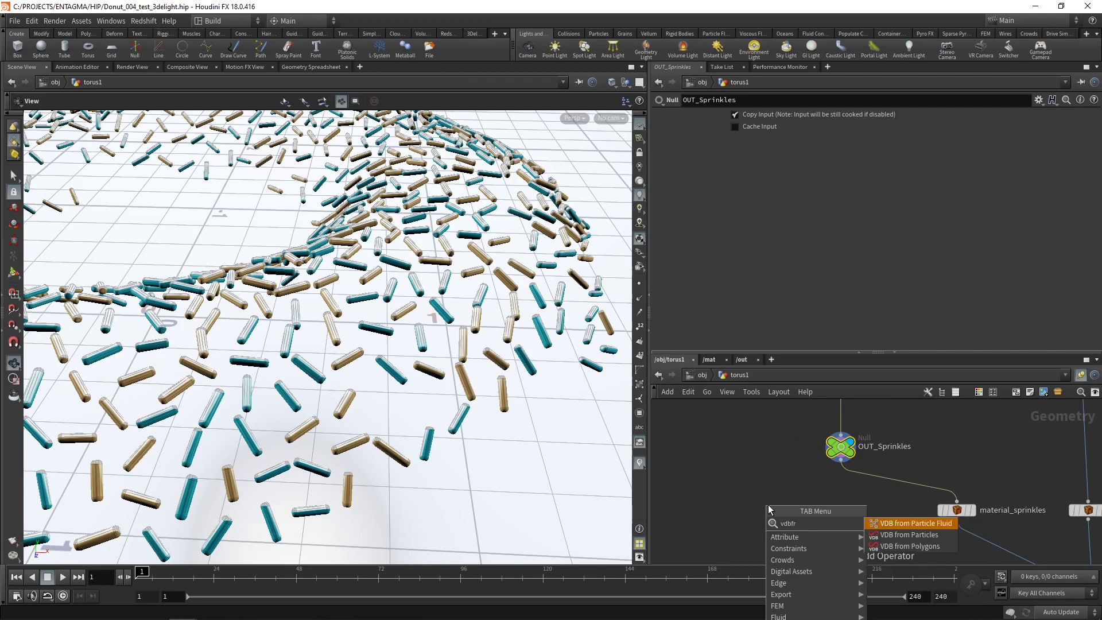
key(Return)
click(767, 505)
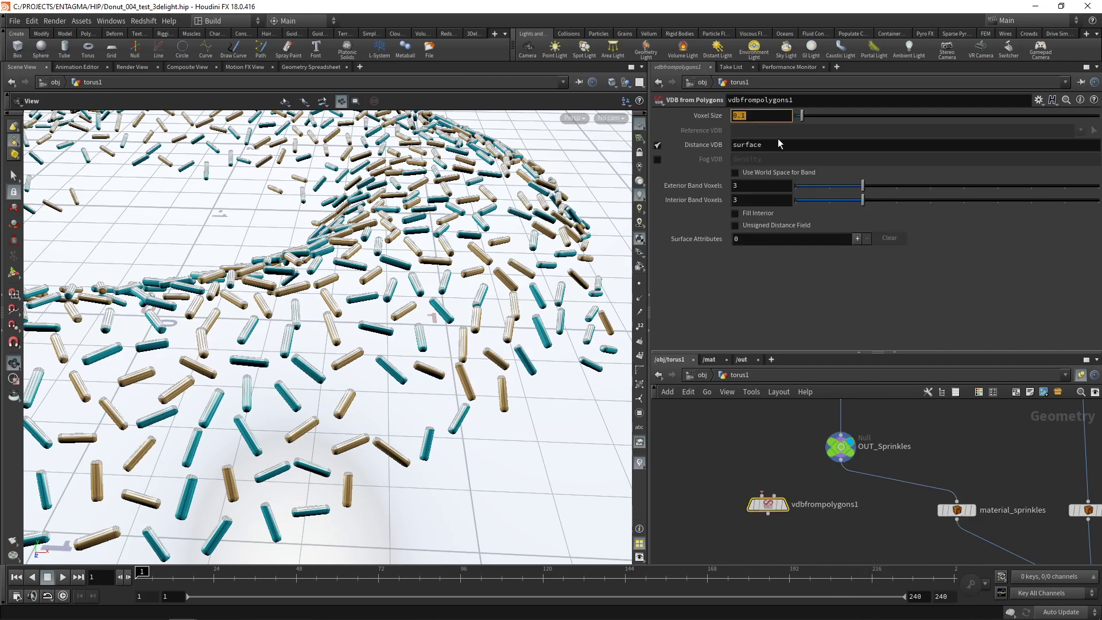
click(772, 118)
text(5)
key(Return)
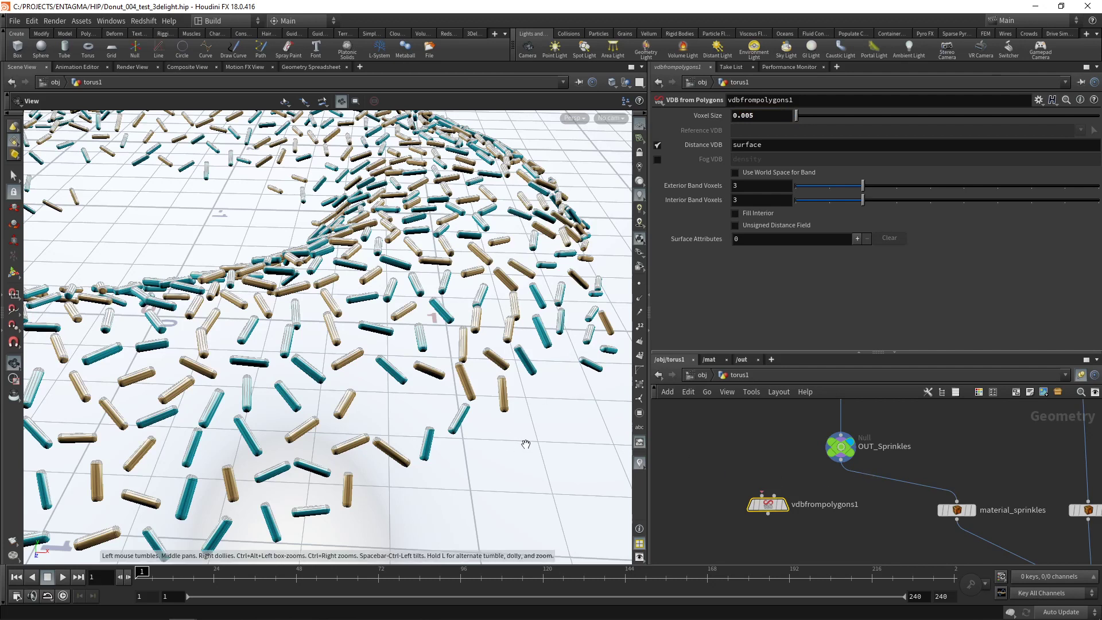
Connect OUT_Sprinkles to the first input of vdbfrompolygons1 and display the resulting sprinkle VDB
drag(768, 504, 778, 520)
click(841, 460)
mouse_move(786, 459)
middle_down()
mouse_move(787, 475)
mouse_move(802, 462)
middle_up()
click(788, 511)
click(810, 523)
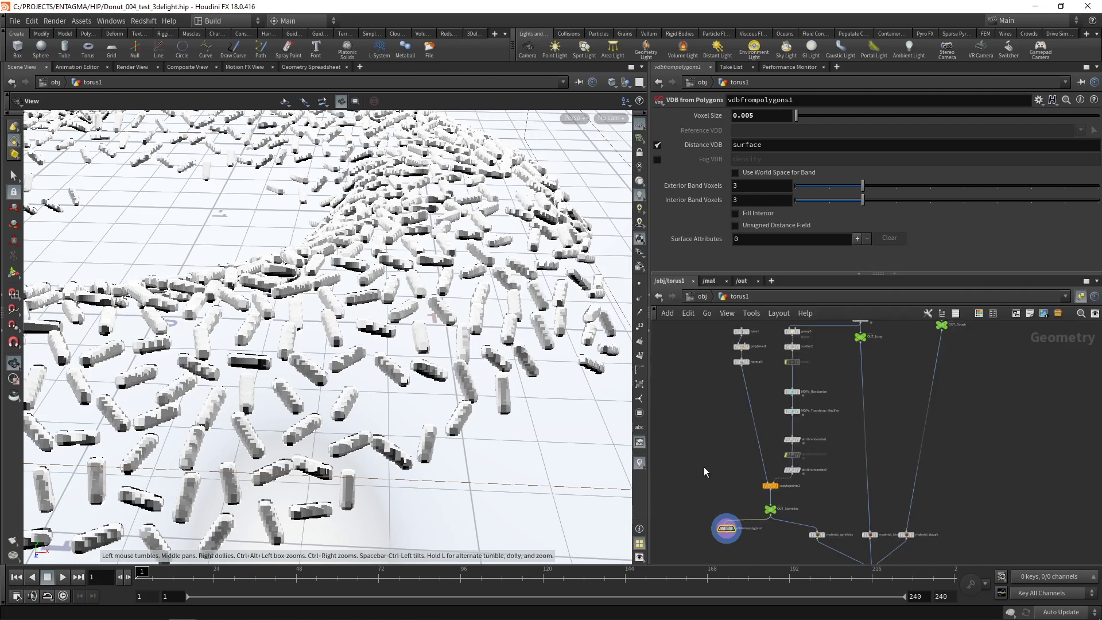
Add a VDB Combine node below vdbfrompolygons1
middle_drag(707, 490, 714, 431)
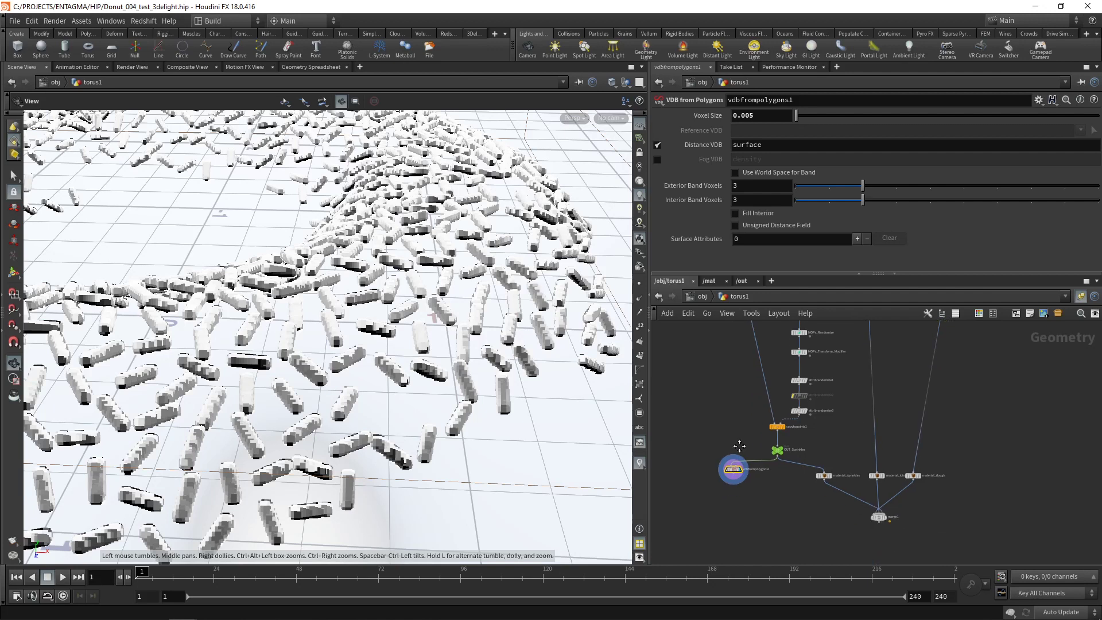
key(Tab)
text(vdb comb)
key(Return)
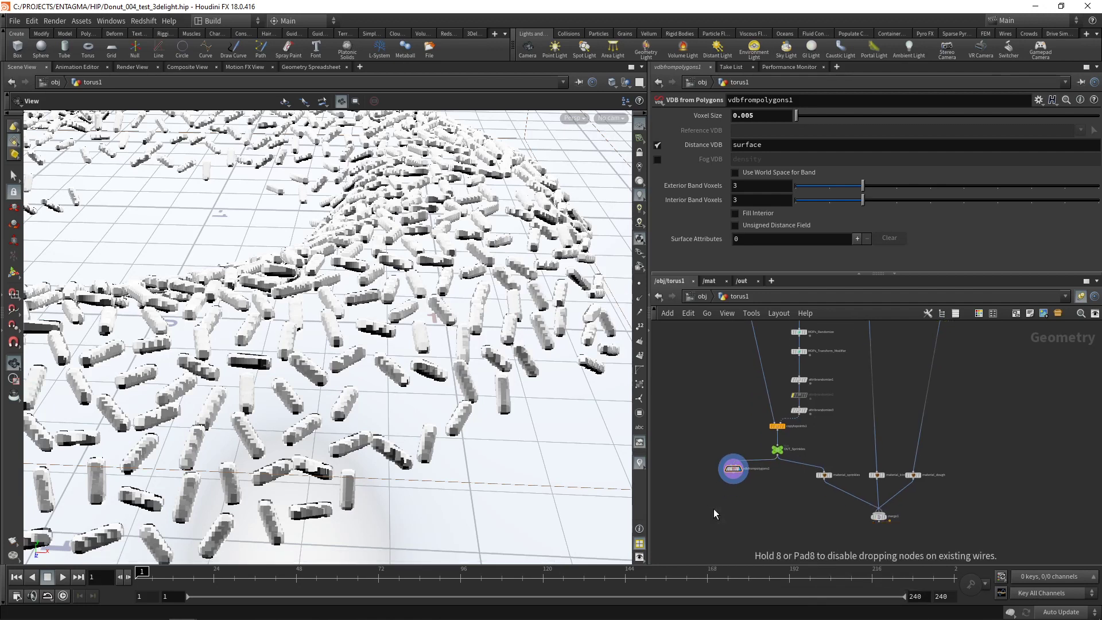
click(714, 507)
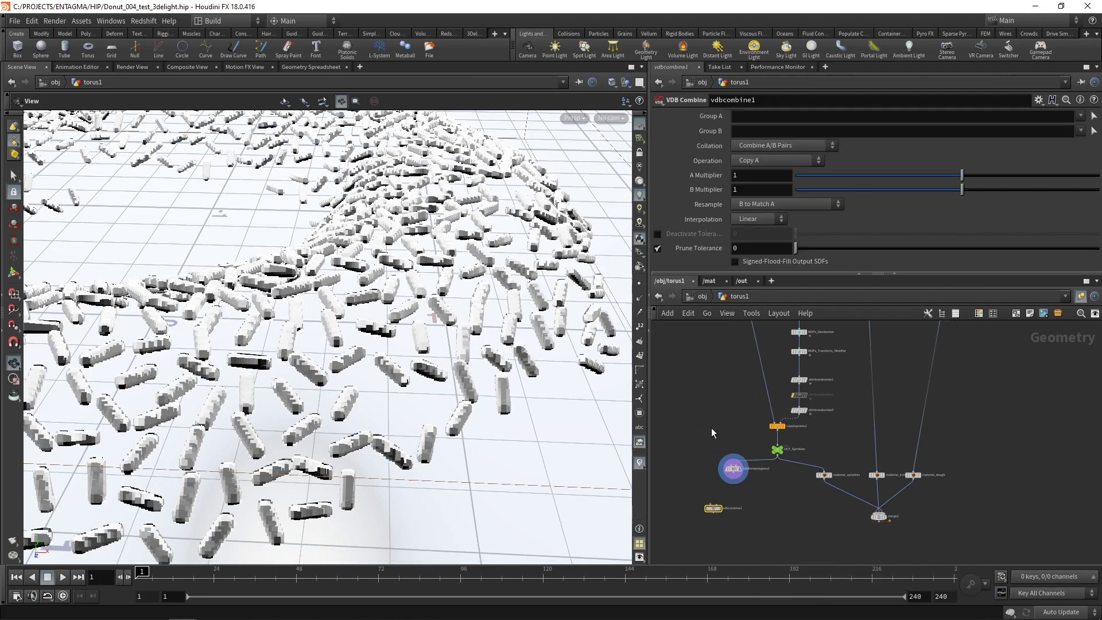
Connect the output of vdbreshapesdf2 to the first input of vdbcombine1 and display the combine node
click(708, 504)
middle_drag(693, 396, 662, 544)
middle_drag(730, 384, 726, 474)
scroll(821, 422, up, 5)
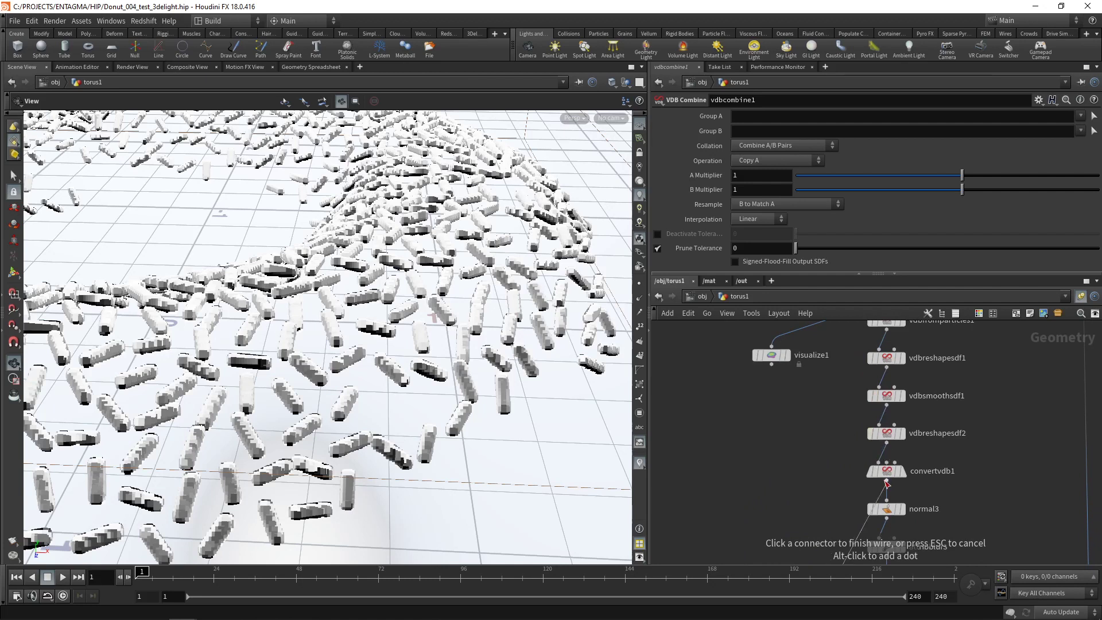
click(887, 448)
middle_drag(745, 465, 704, 378)
middle_drag(666, 535, 817, 344)
drag(825, 346, 875, 370)
middle_drag(791, 438, 783, 478)
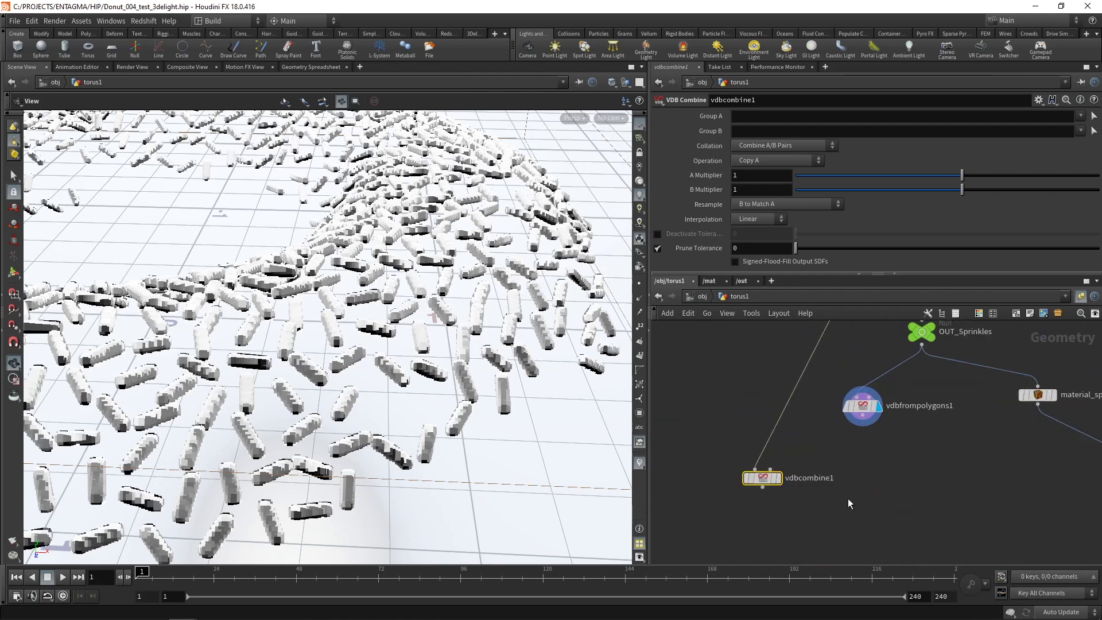
click(780, 478)
Connect vdbfrompolygons1 to the second input of vdbcombine1 and set its operation to SDF Difference
click(863, 408)
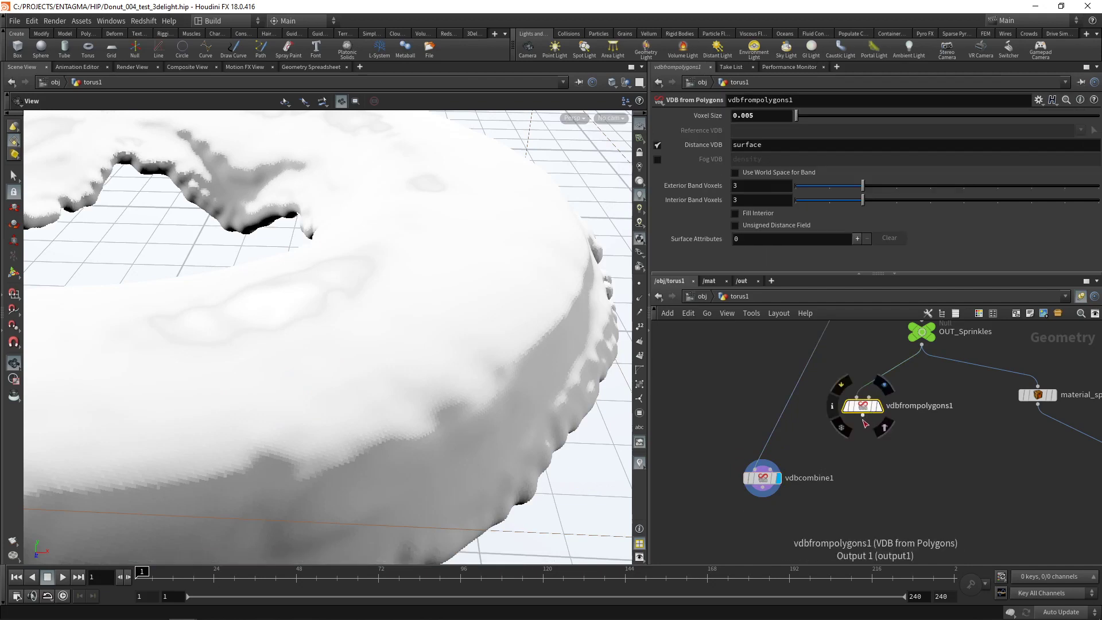
click(863, 417)
click(772, 465)
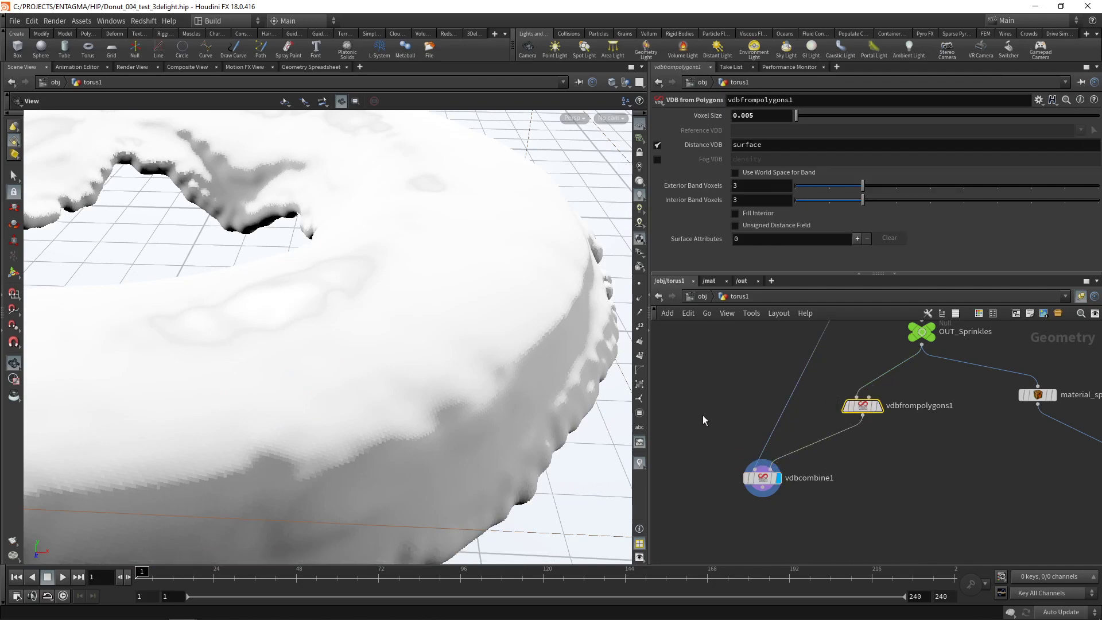
click(762, 478)
click(777, 160)
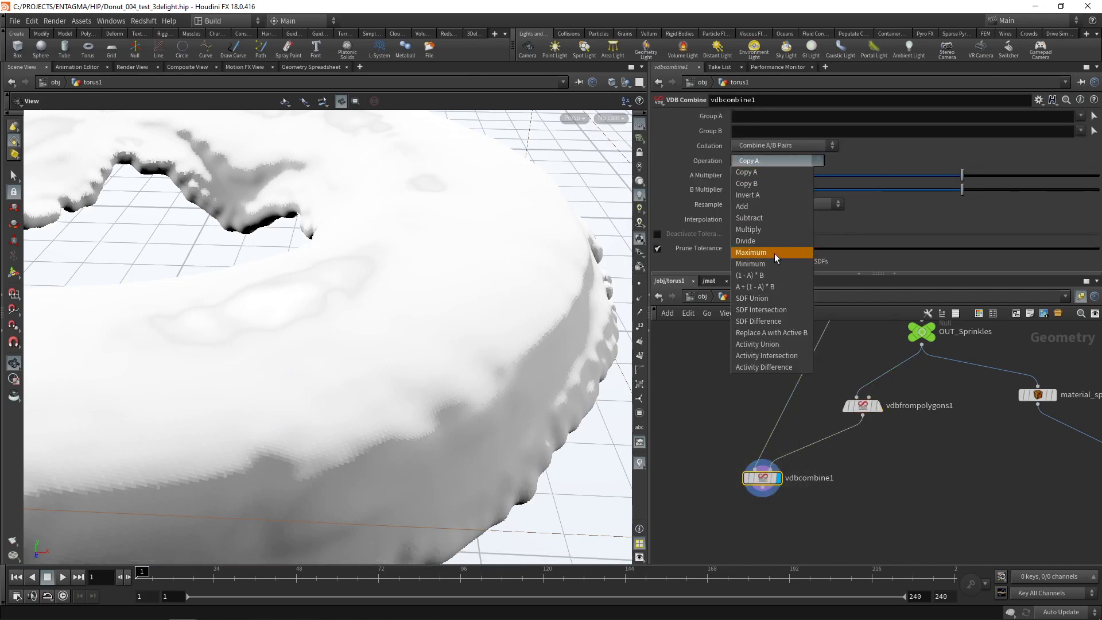
click(770, 321)
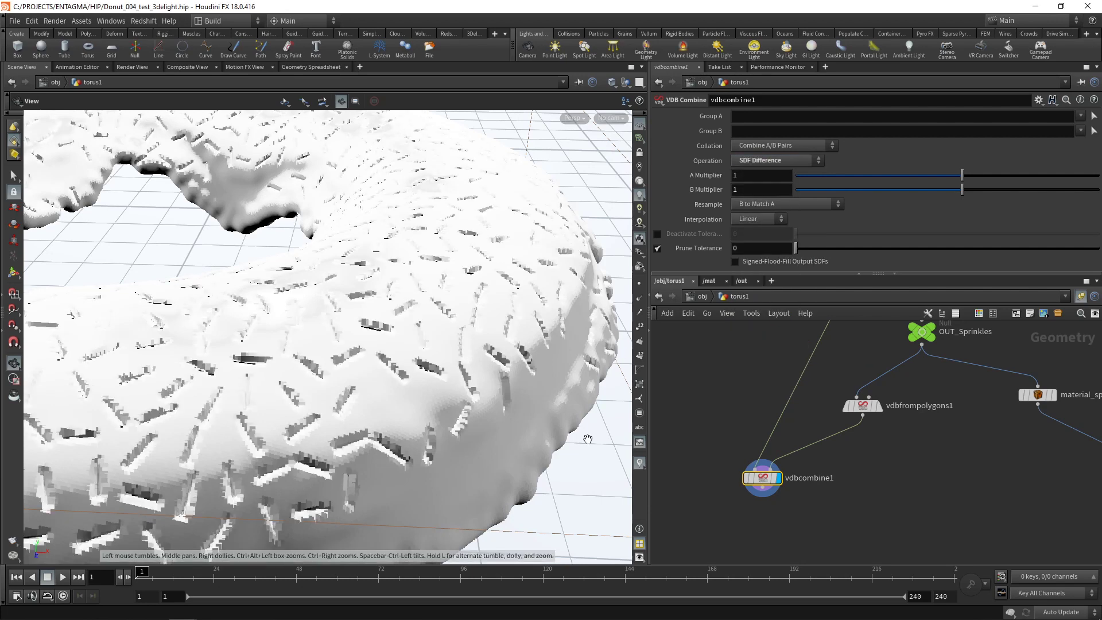
Duplicate the icing nodes from convertvdb1 through OUT_Icing, feed the copies from vdbcombine1 and display convertvdb2
scroll(875, 466, down, 6)
scroll(898, 450, up, 5)
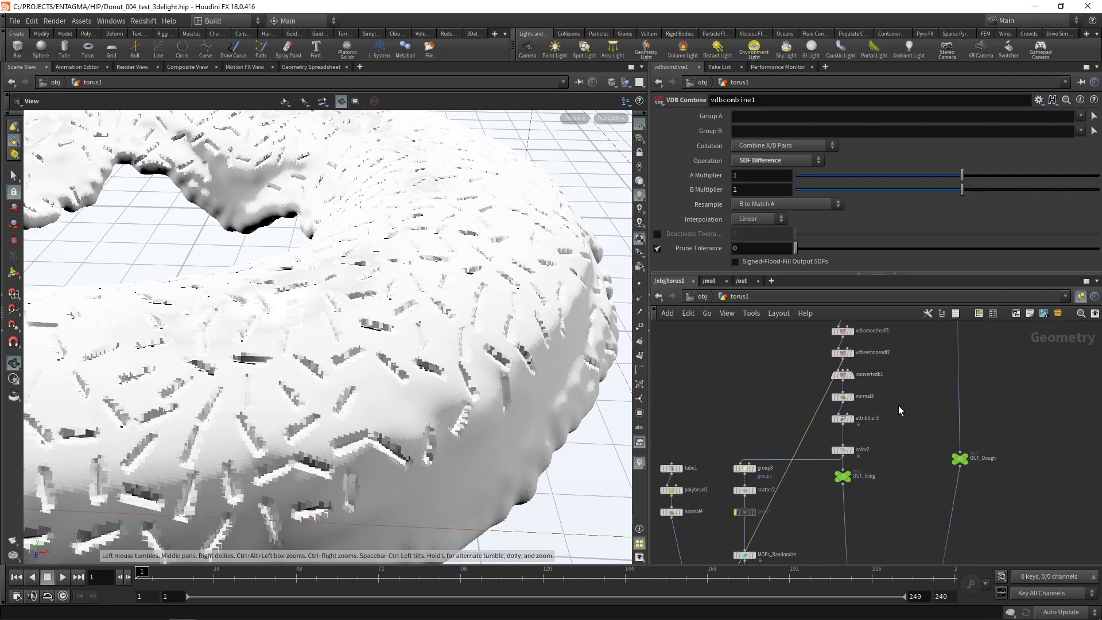
drag(886, 367, 835, 489)
key(ctrl+c)
key(ctrl+v)
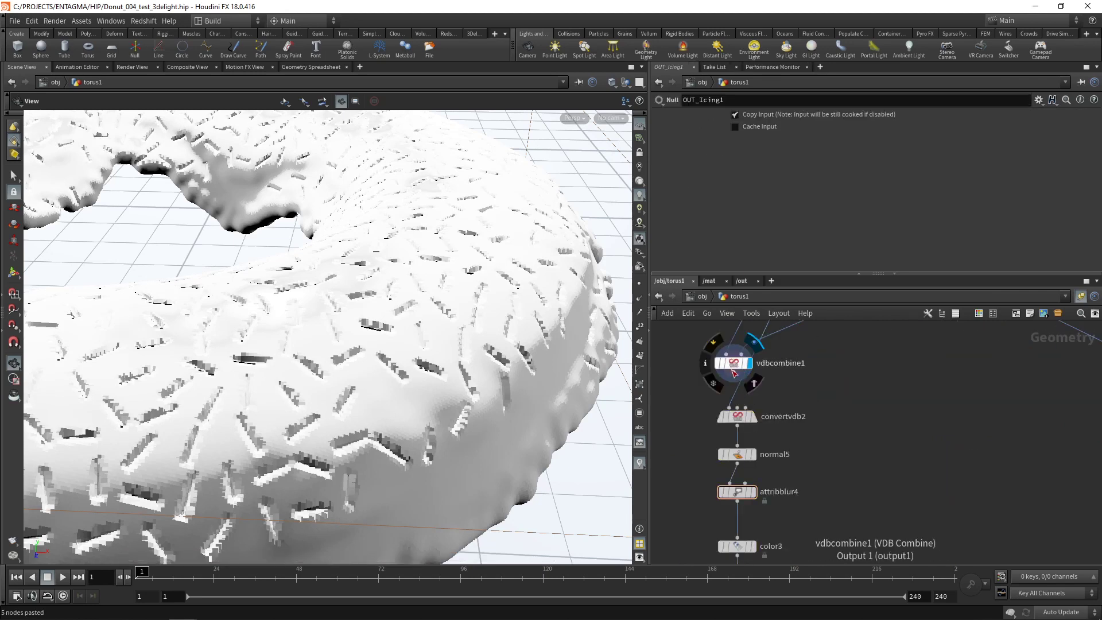
click(734, 380)
click(729, 408)
middle_drag(729, 408, 744, 371)
click(768, 381)
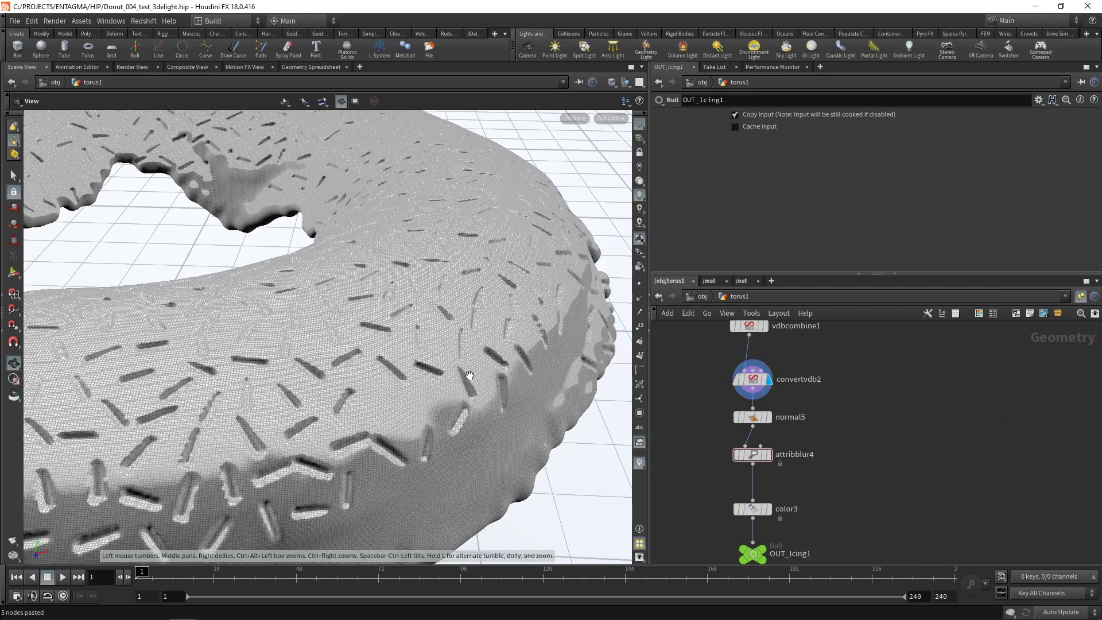
Display normal5, attribblur4 and color3 in turn to check the carved icing
middle_drag(771, 425, 781, 388)
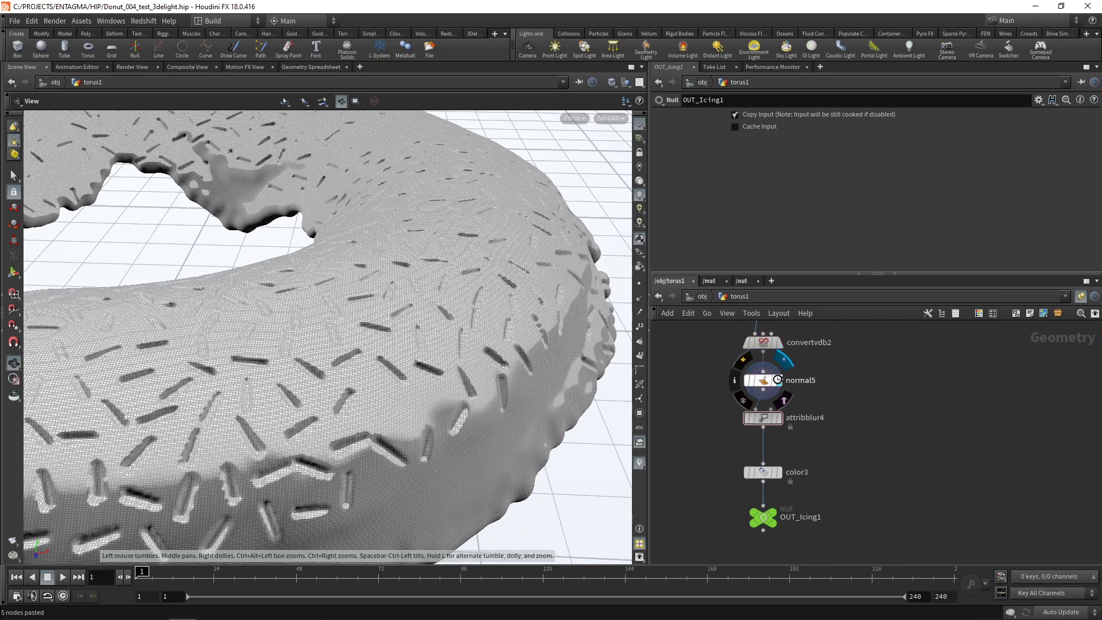
click(779, 381)
click(780, 418)
click(779, 472)
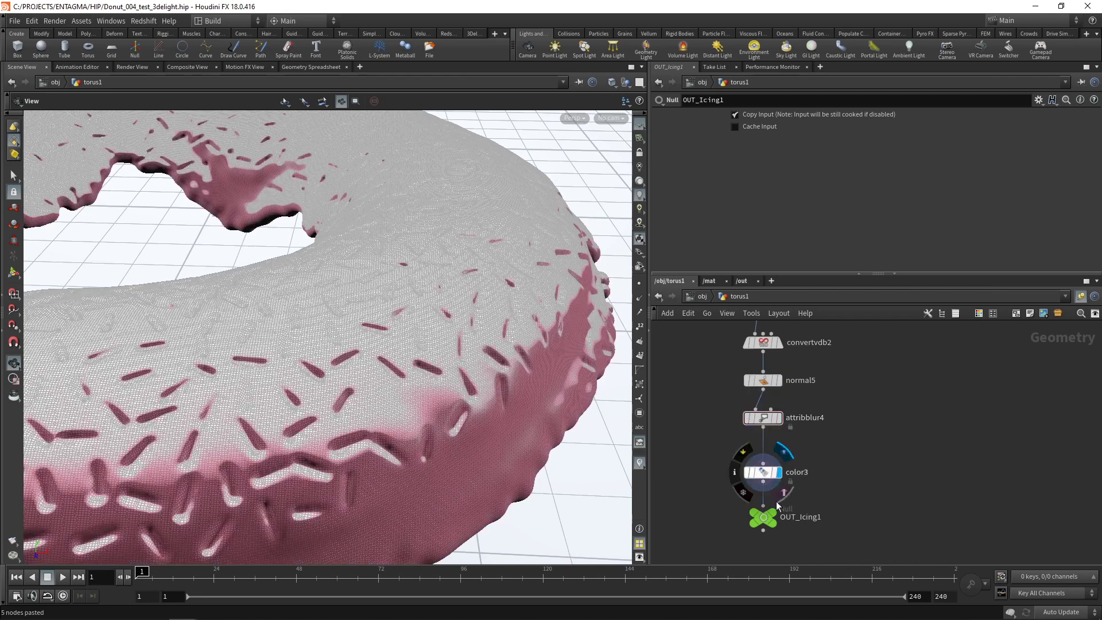
Connect OUT_Icing1 to the icing material node in place of the old icing and display merge1
scroll(851, 501, down, 4)
middle_drag(910, 418, 783, 563)
middle_drag(841, 418, 870, 250)
mouse_move(880, 389)
middle_down()
mouse_move(872, 489)
mouse_move(876, 392)
middle_up()
middle_drag(889, 488, 900, 447)
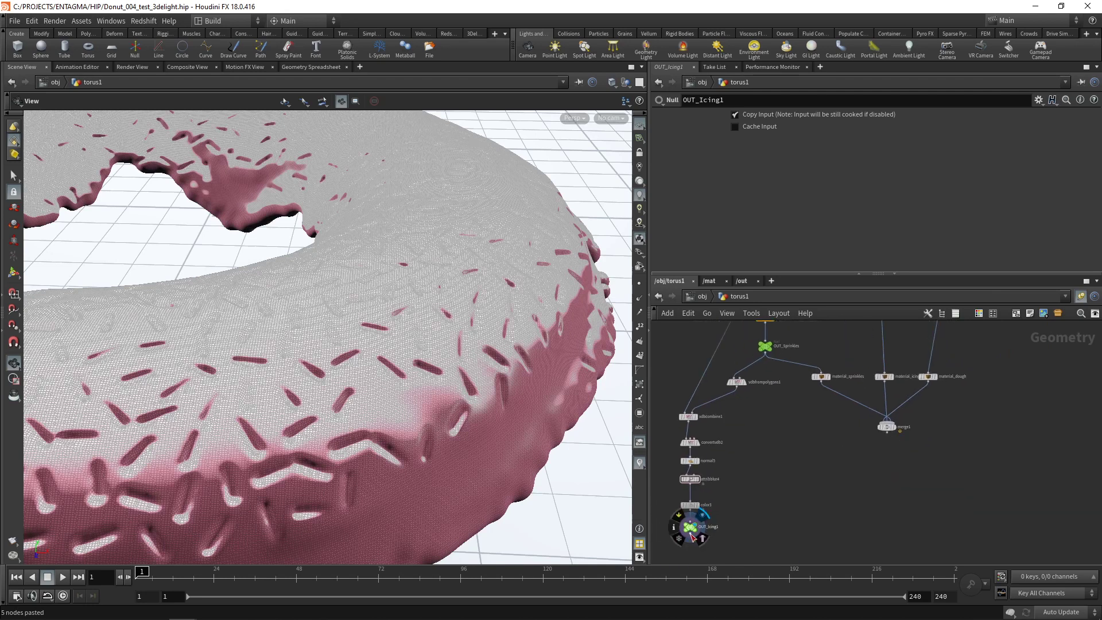
click(690, 536)
click(882, 371)
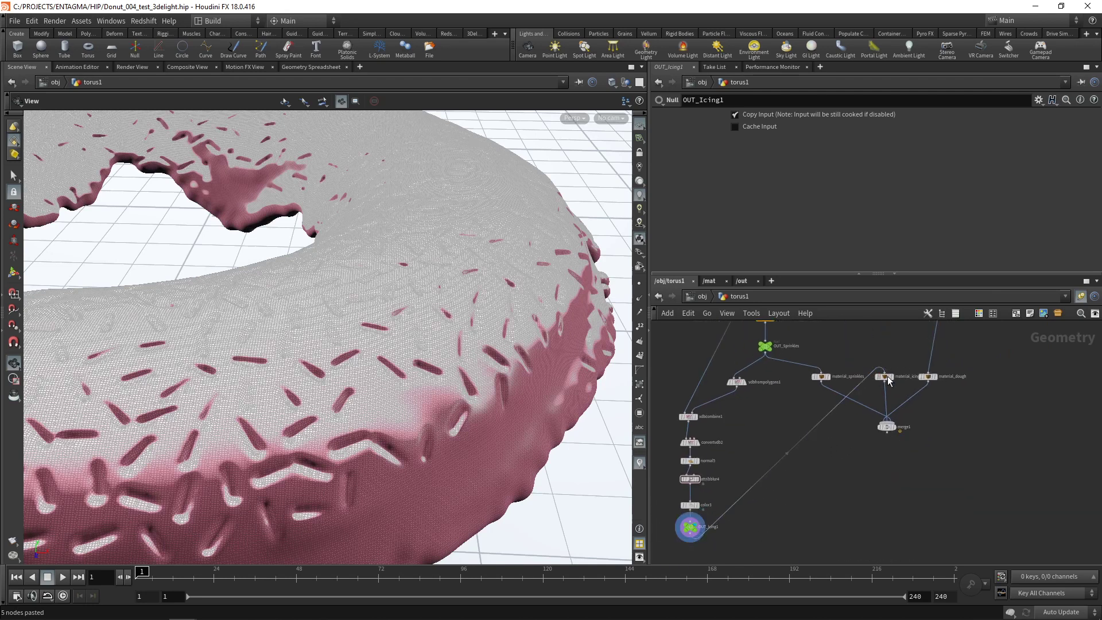
click(893, 426)
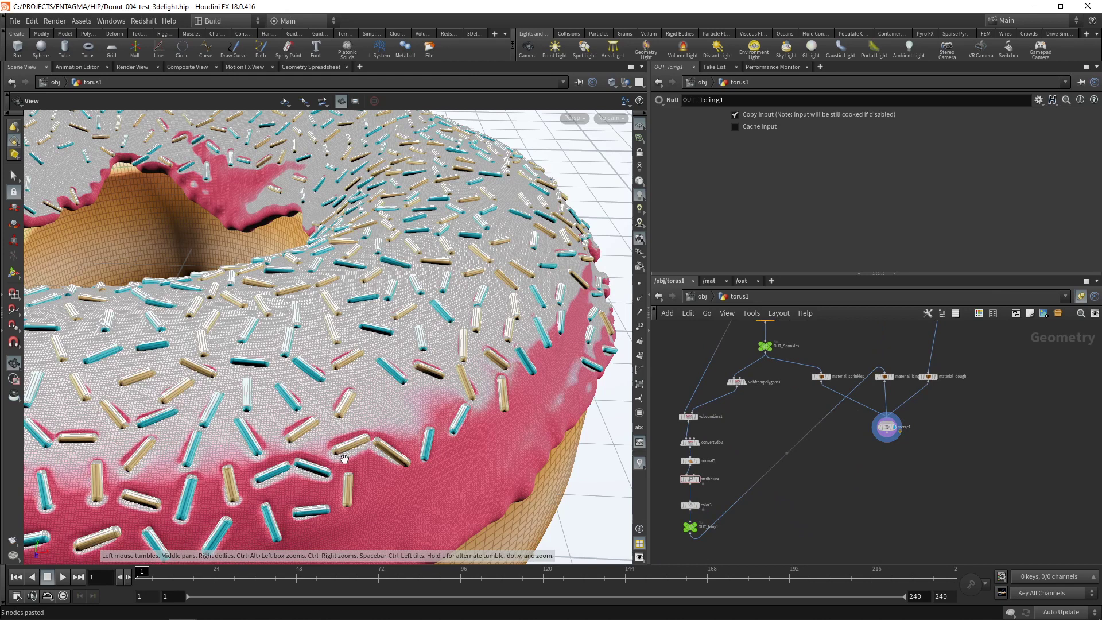
Rearrange the sprinkle and carved icing nodes into a tidier network layout and save the scene
scroll(997, 374, down, 2)
drag(988, 487, 860, 364)
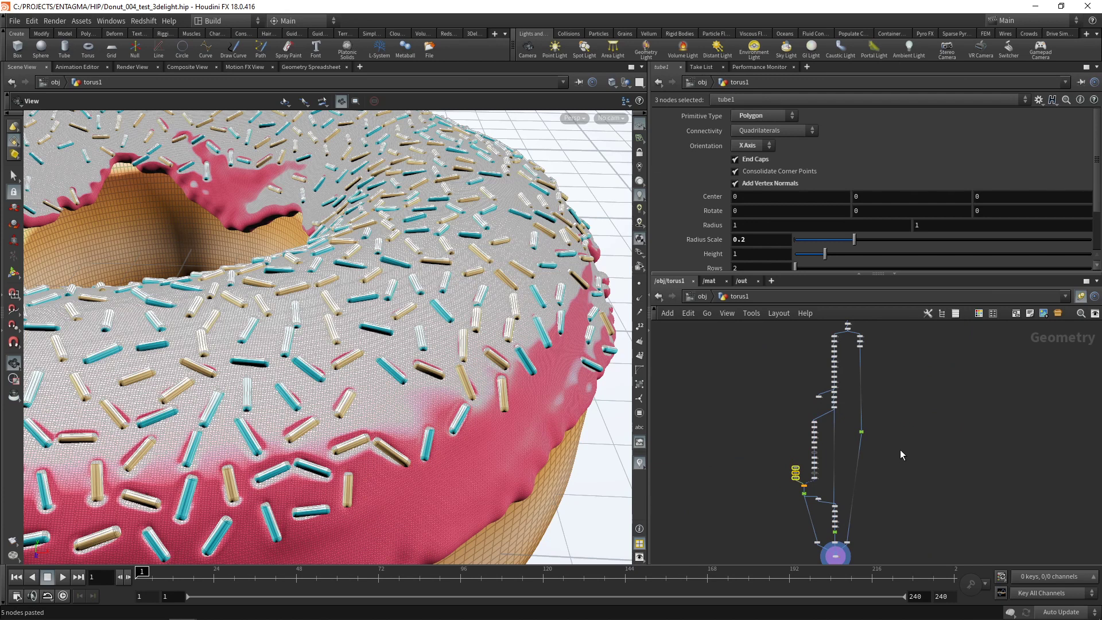
key(ctrl+s)
Examine the sprinkle branch of the network around the MOPs nodes
scroll(820, 551, up, 7)
middle_drag(820, 551, 812, 463)
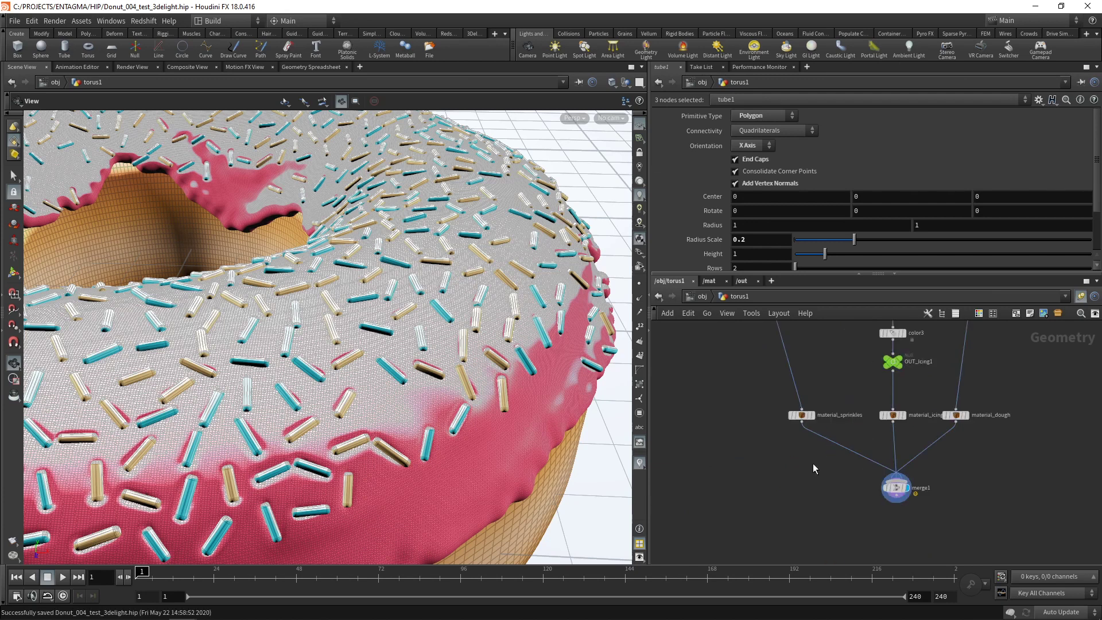
middle_drag(767, 338, 762, 517)
scroll(763, 482, down, 3)
middle_drag(782, 389, 777, 505)
scroll(790, 475, up, 3)
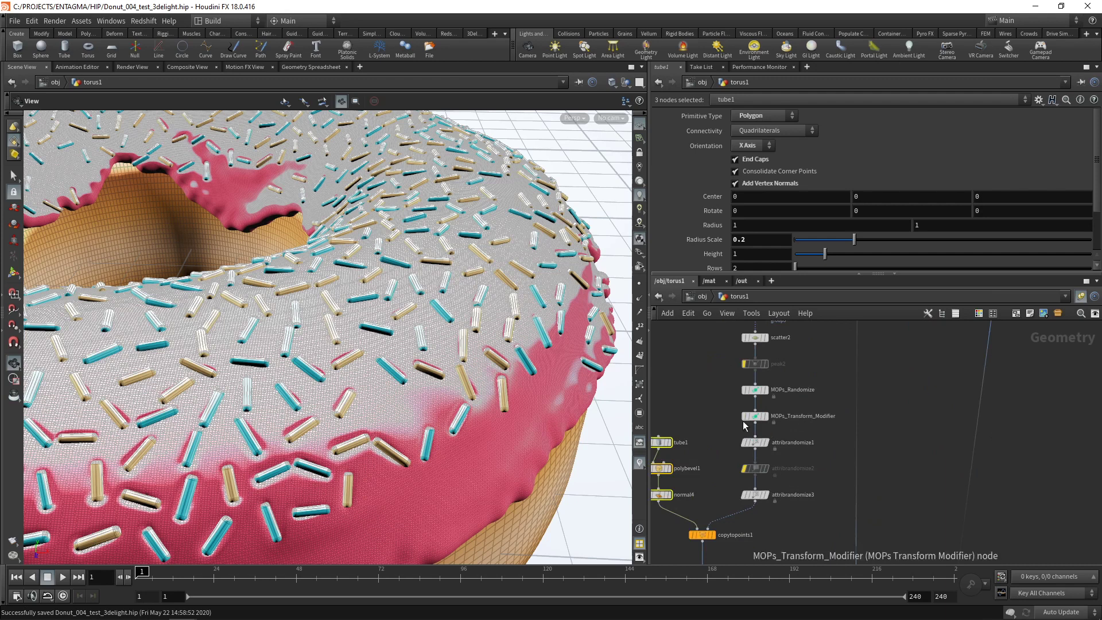